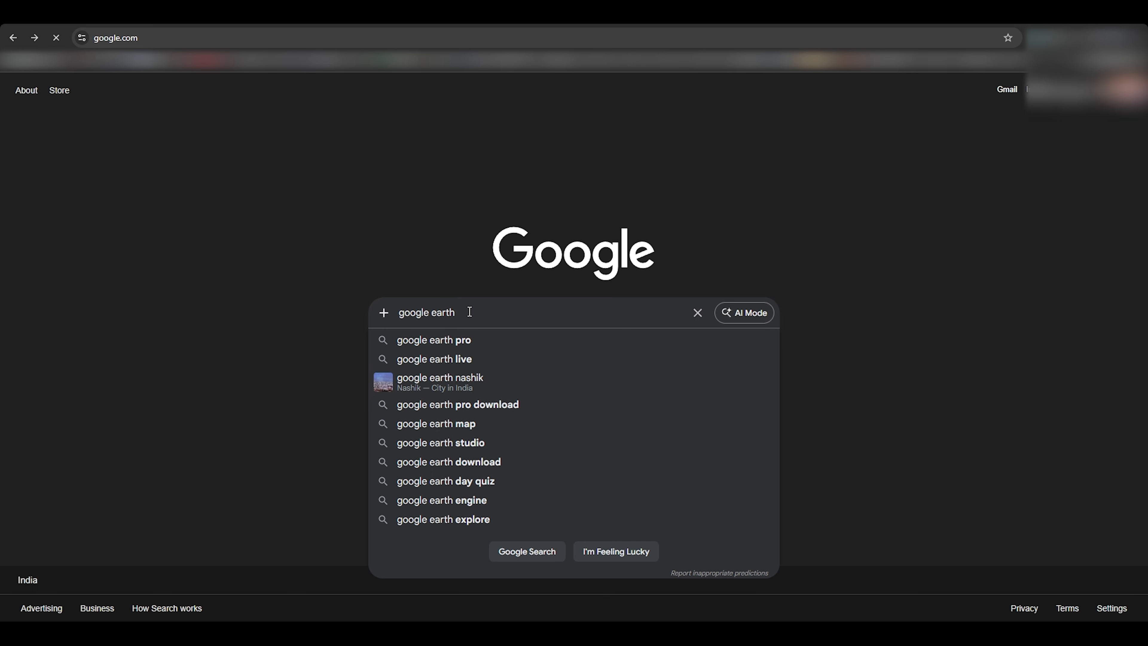
# Step: Search Google for 'google earth' to reach the Google Earth web app
pyautogui.press('Return')
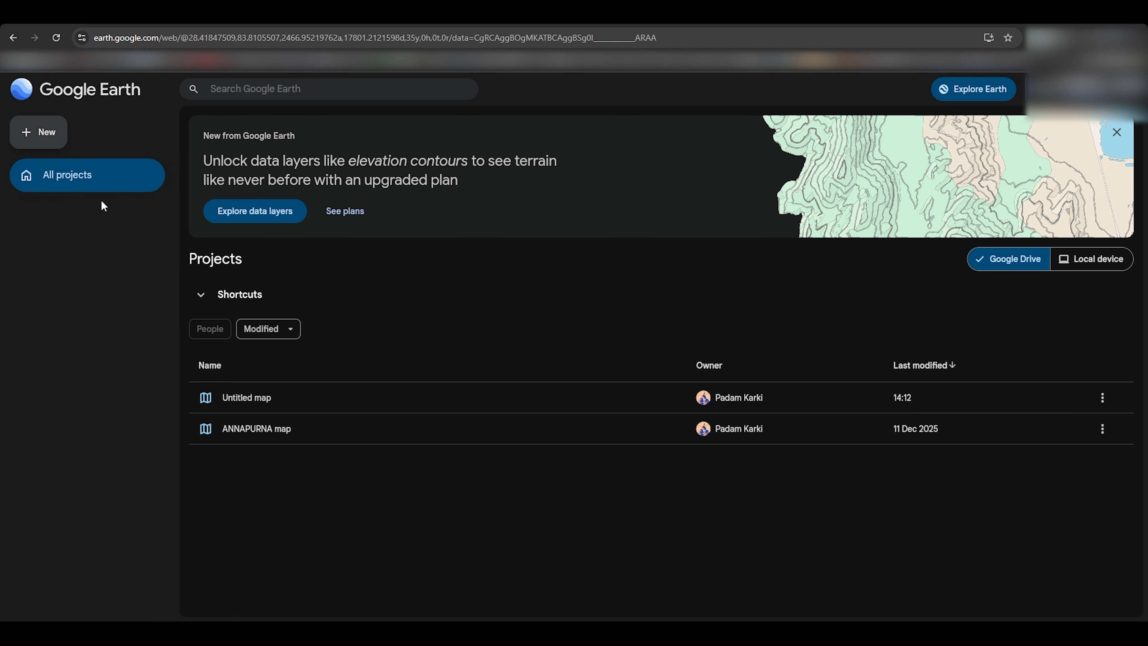
# Step: Create a new blank map and fly to Annapurna, Narchyang, Nepal
pyautogui.click(44, 143)
pyautogui.click(57, 179)
pyautogui.click(97, 131)
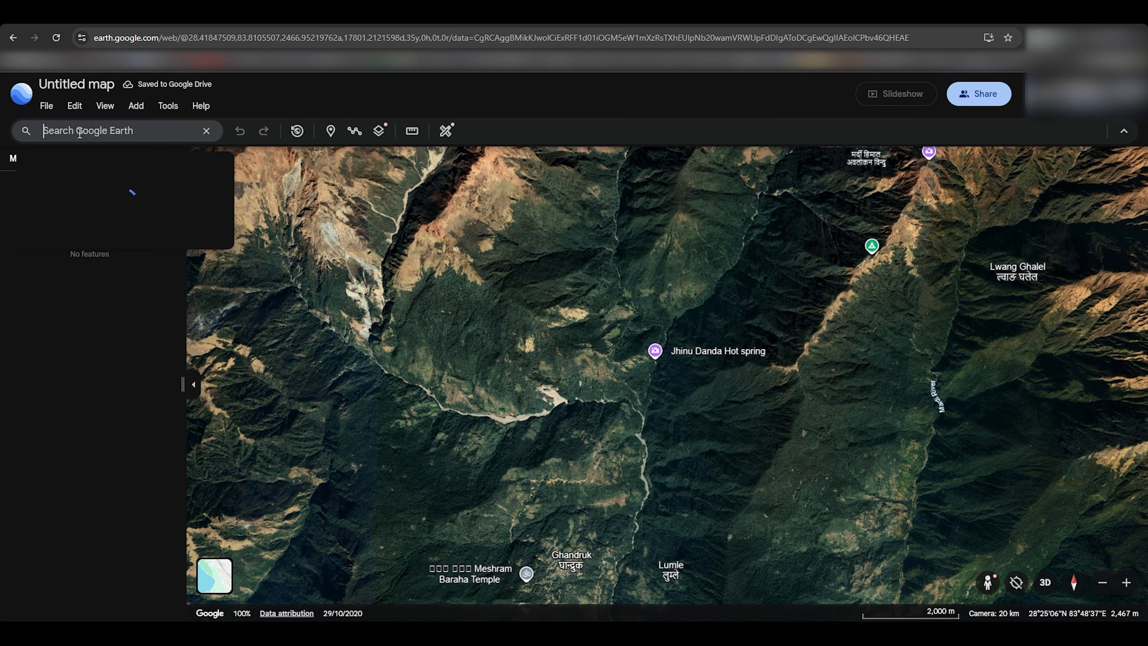
pyautogui.write('annapurna')
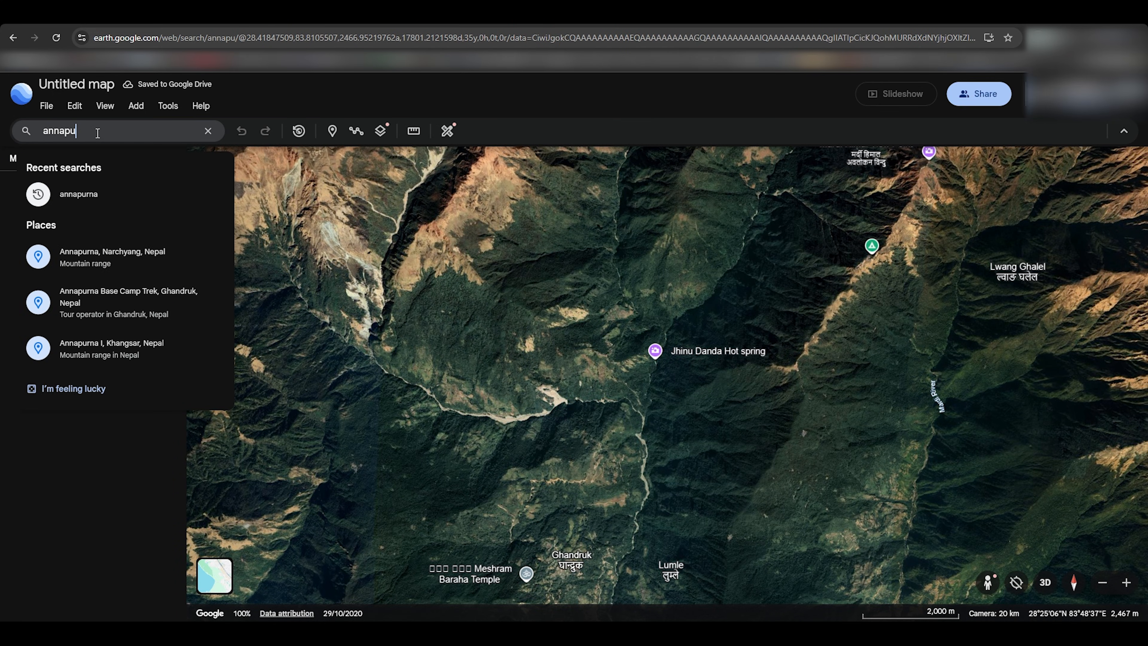
pyautogui.click(141, 257)
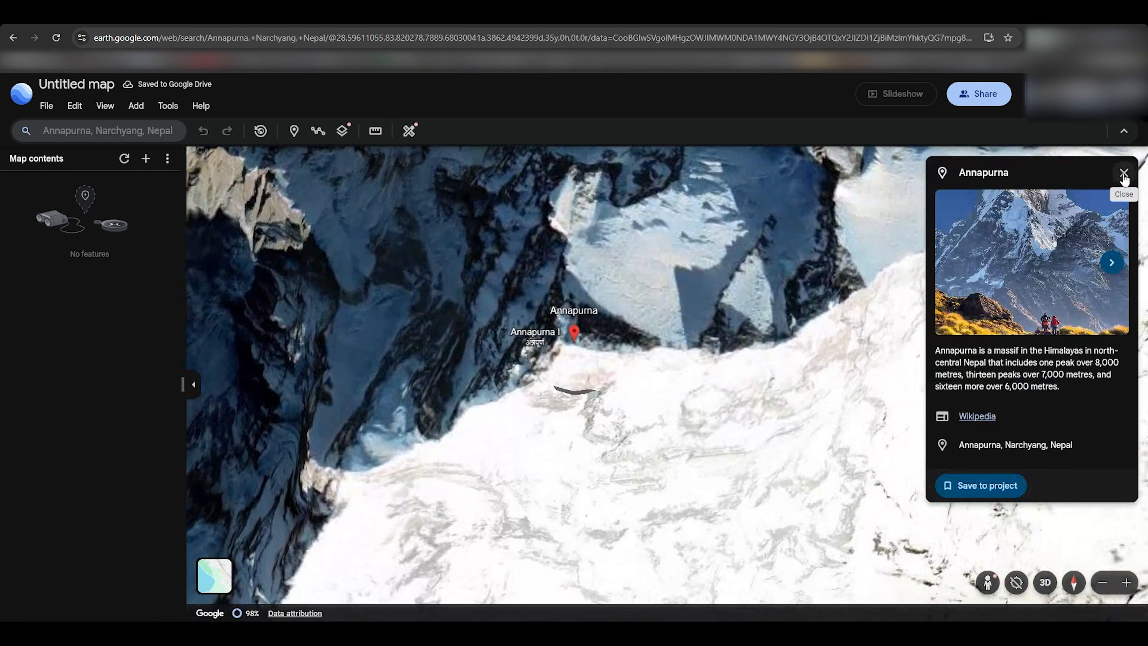
# Step: Close the place card and bring Ghandruk and Lumle into view
pyautogui.click(1124, 176)
pyautogui.scroll(-12, 751, 403)
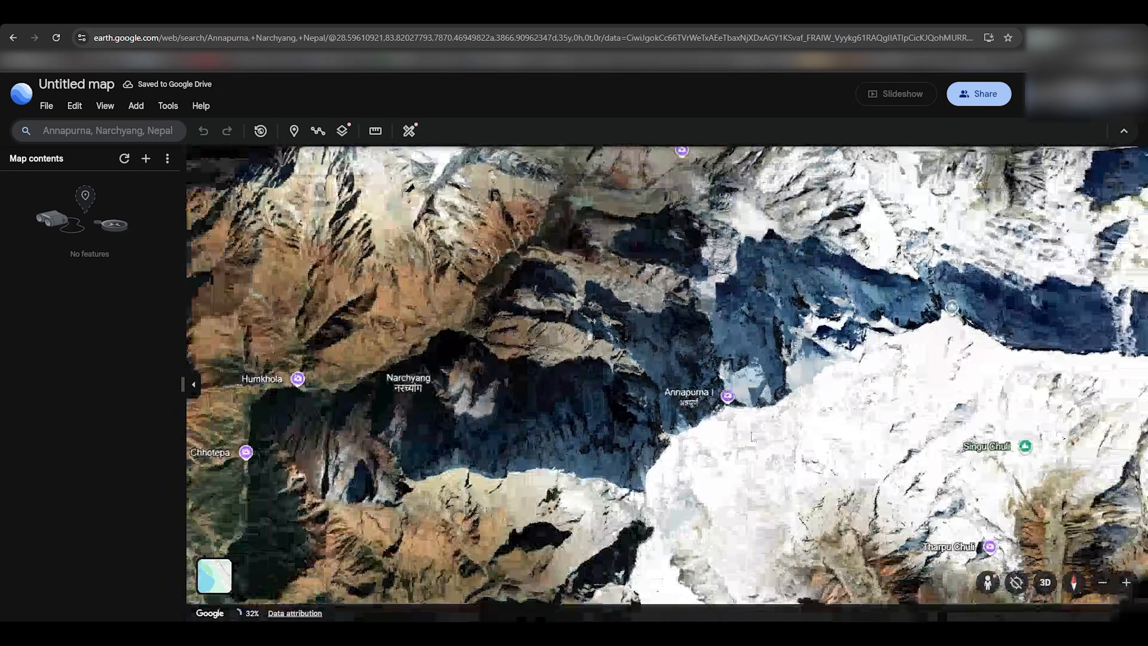
pyautogui.moveTo(646, 511); pyautogui.dragTo(599, 362)
pyautogui.scroll(5, 621, 338)
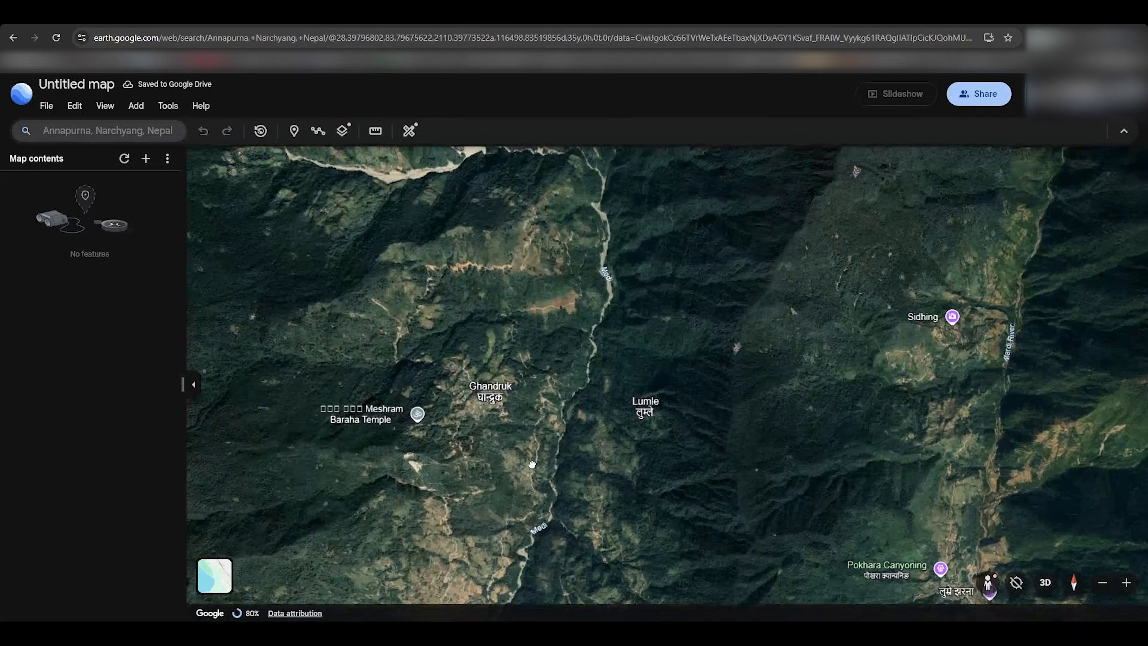
# Step: Start a path near Jhinu Danda with a second point near Chhomrong Gumba
pyautogui.click(317, 131)
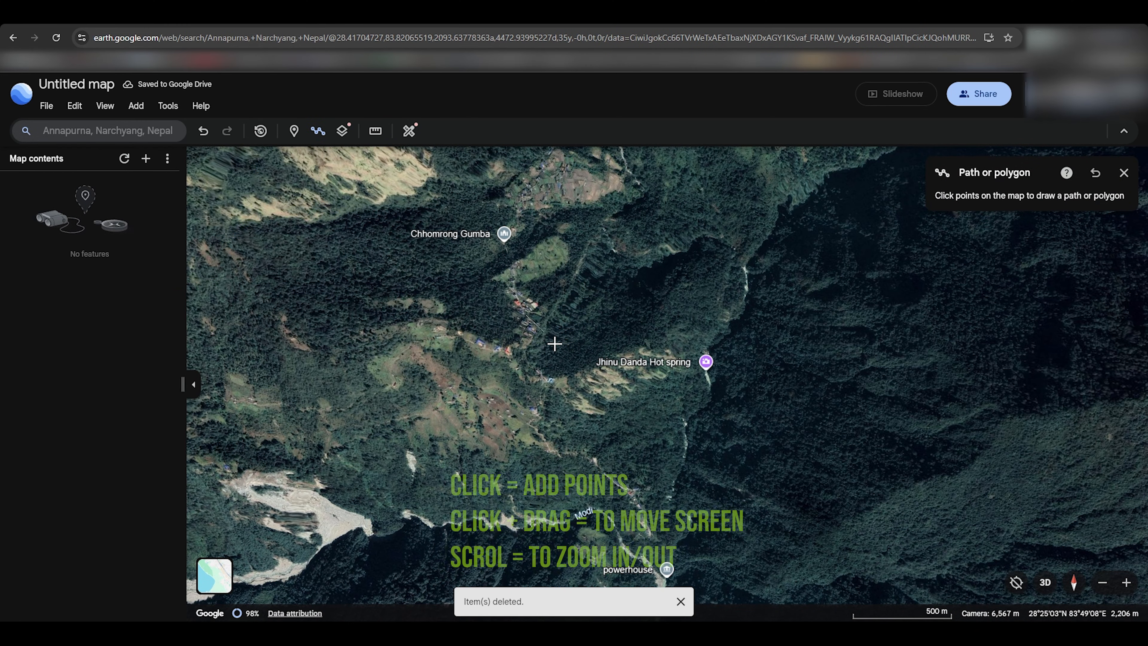
pyautogui.click(525, 315)
pyautogui.click(507, 237)
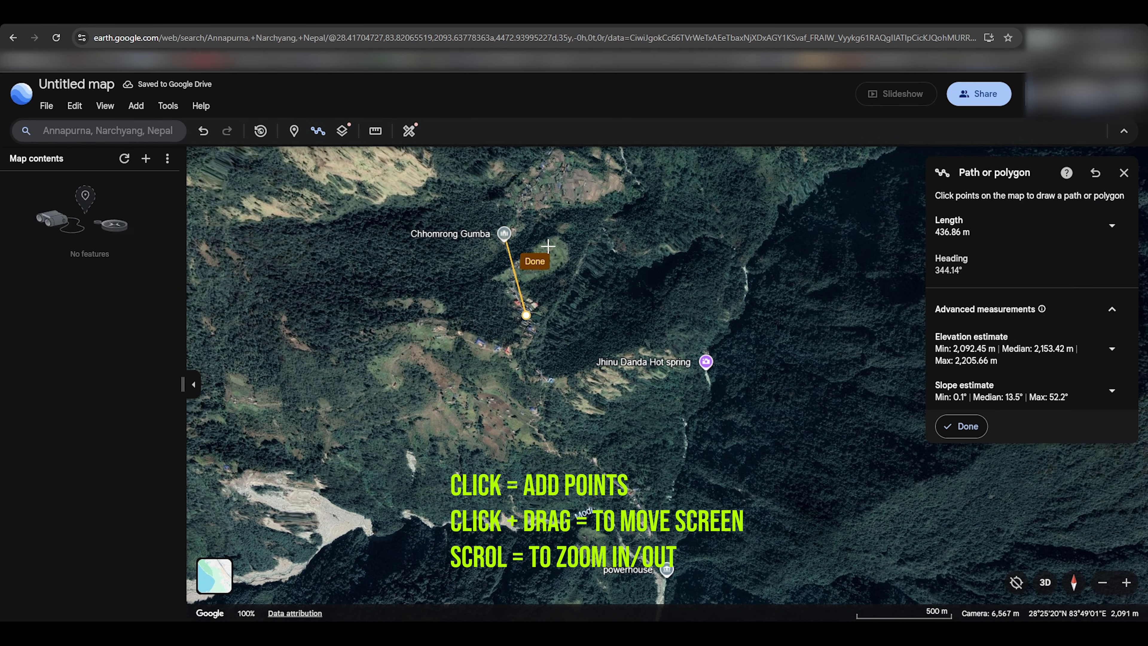
pyautogui.scroll(5, 569, 184)
pyautogui.scroll(-3, 592, 283)
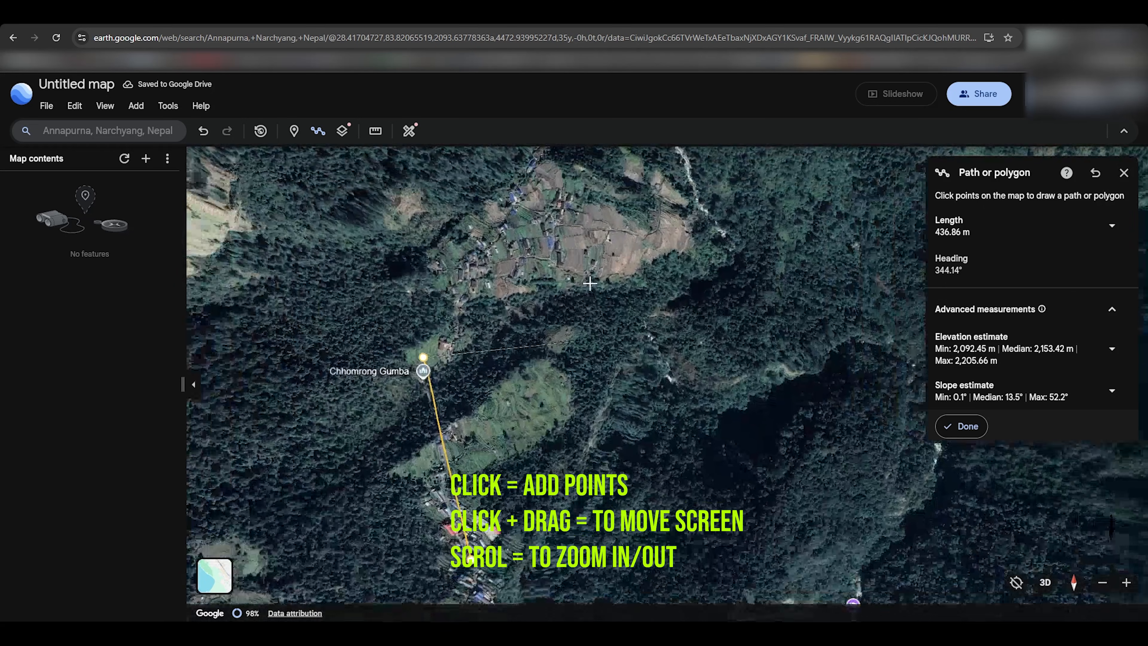
pyautogui.moveTo(610, 270); pyautogui.dragTo(615, 343)
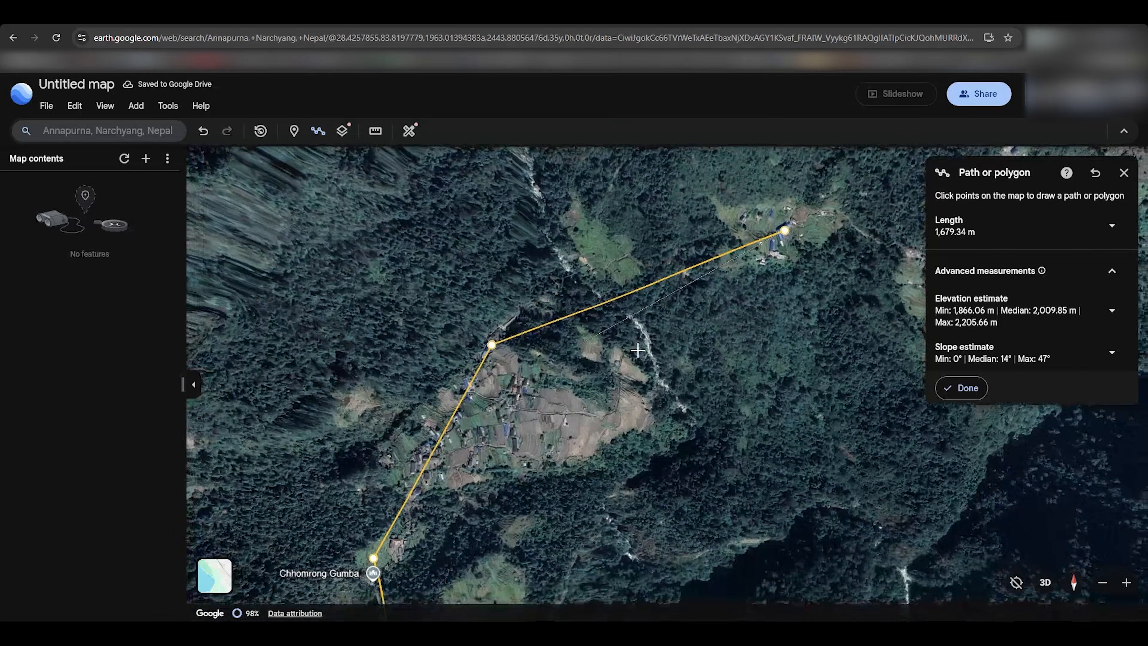
pyautogui.moveTo(683, 342); pyautogui.dragTo(431, 462)
pyautogui.scroll(-3, 431, 461)
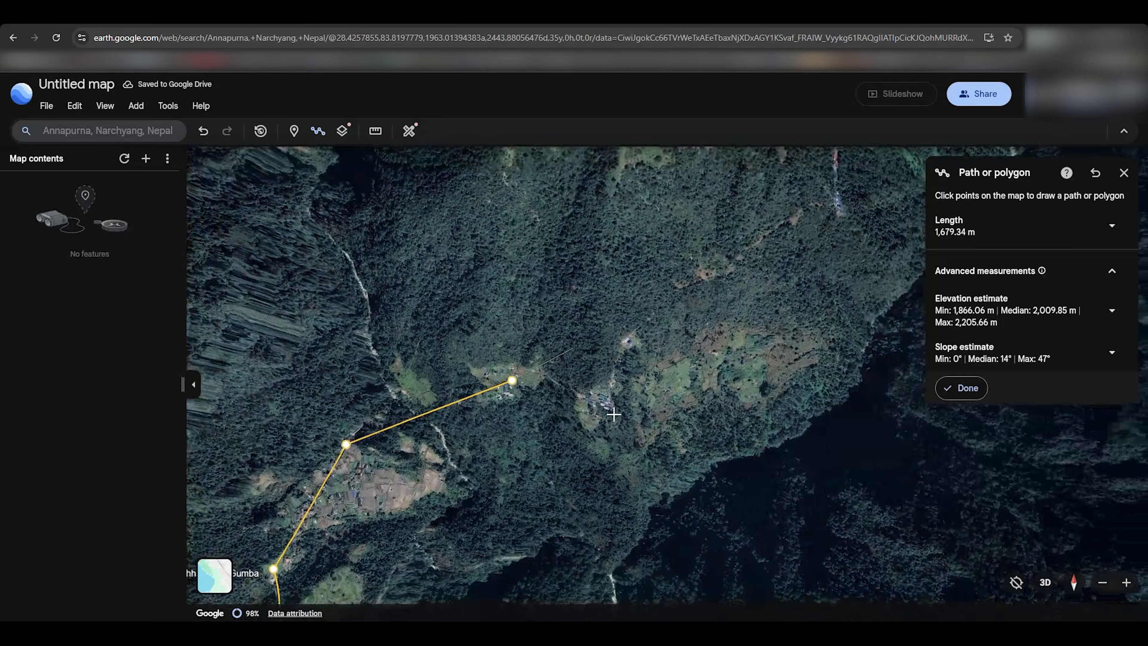
# Step: Add path points following the trail up the valley toward Annapurna Sanctuary
pyautogui.click(827, 214)
pyautogui.scroll(-4, 821, 257)
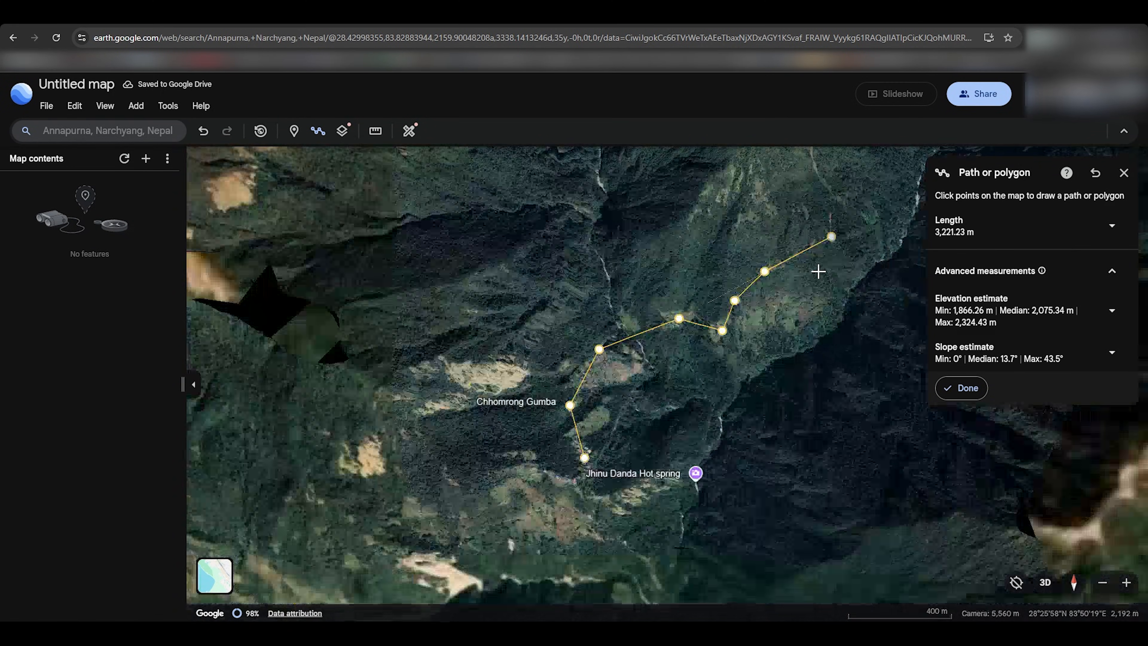
pyautogui.moveTo(818, 269); pyautogui.dragTo(548, 464)
pyautogui.scroll(-4, 634, 316)
pyautogui.click(636, 306)
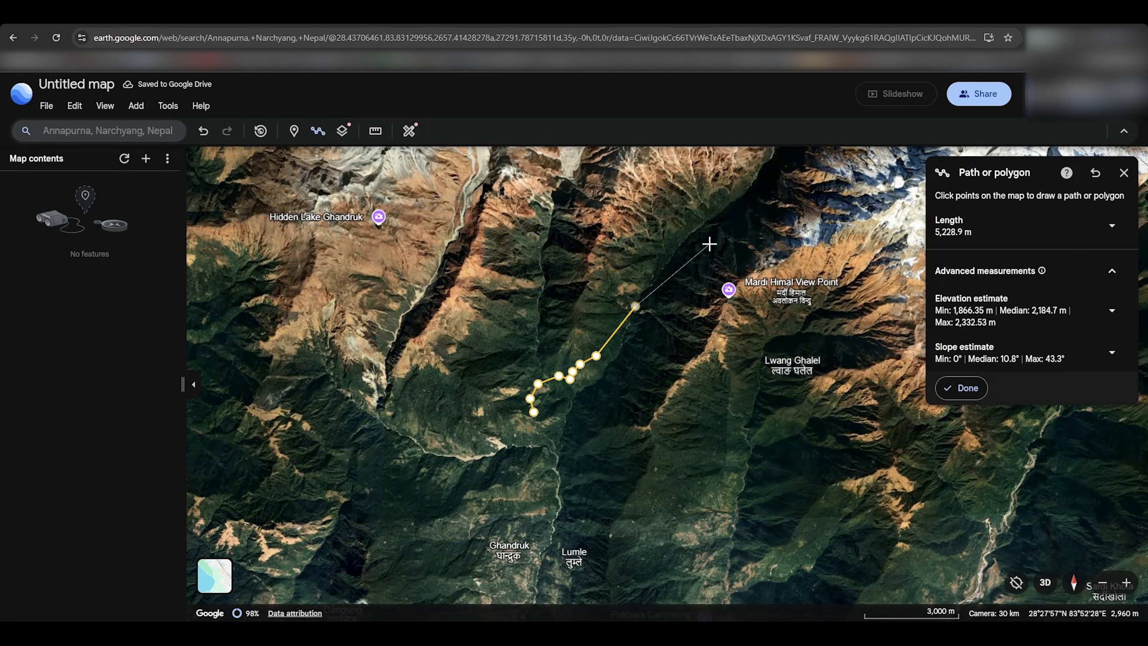
pyautogui.moveTo(730, 203); pyautogui.dragTo(583, 382)
pyautogui.click(592, 371)
pyautogui.click(629, 307)
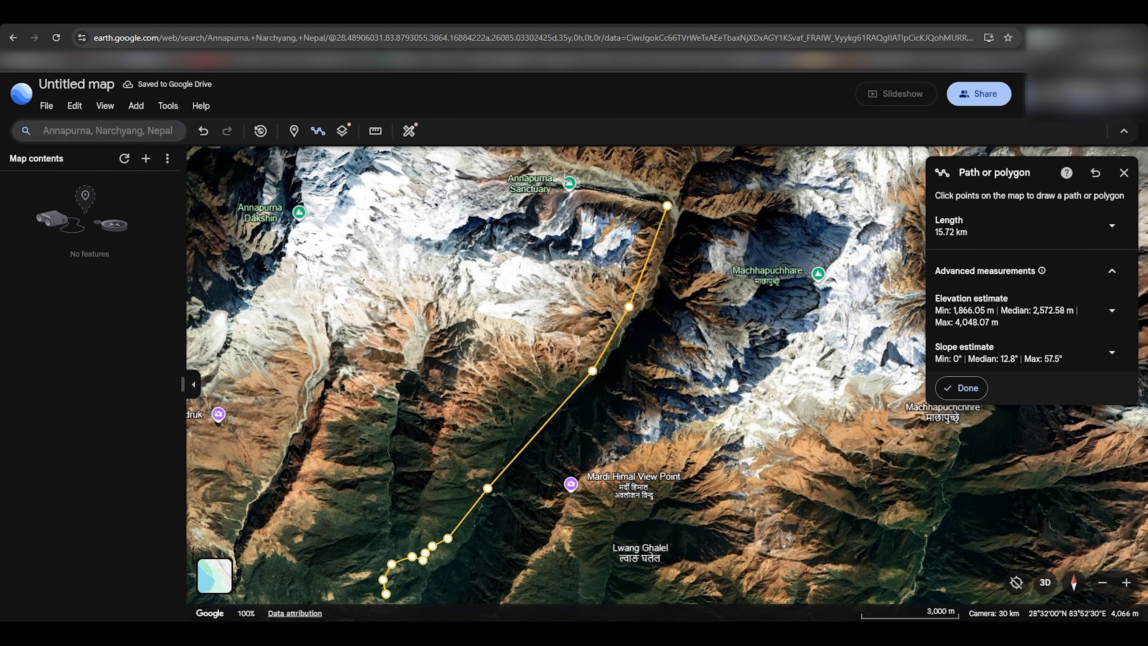
pyautogui.scroll(-3, 520, 486)
pyautogui.moveTo(517, 490); pyautogui.dragTo(589, 290)
pyautogui.scroll(5, 650, 260)
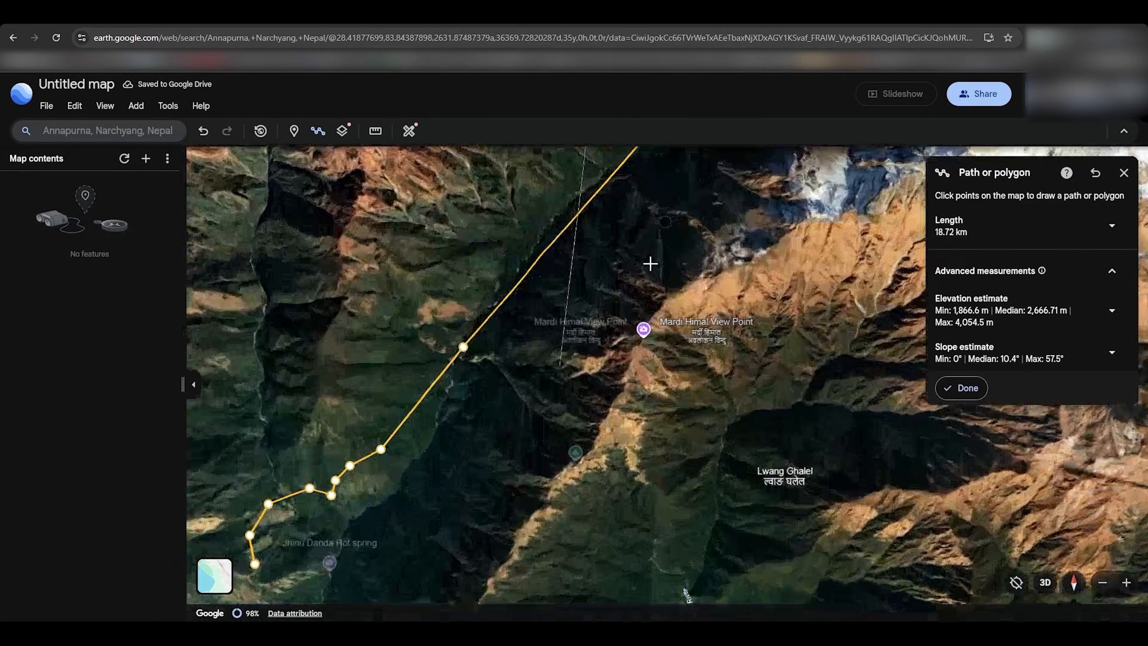
# Step: End the path at Annapurna Sanctuary and review the finished 19 km route
pyautogui.moveTo(651, 264); pyautogui.dragTo(591, 536)
pyautogui.moveTo(673, 335); pyautogui.dragTo(656, 600)
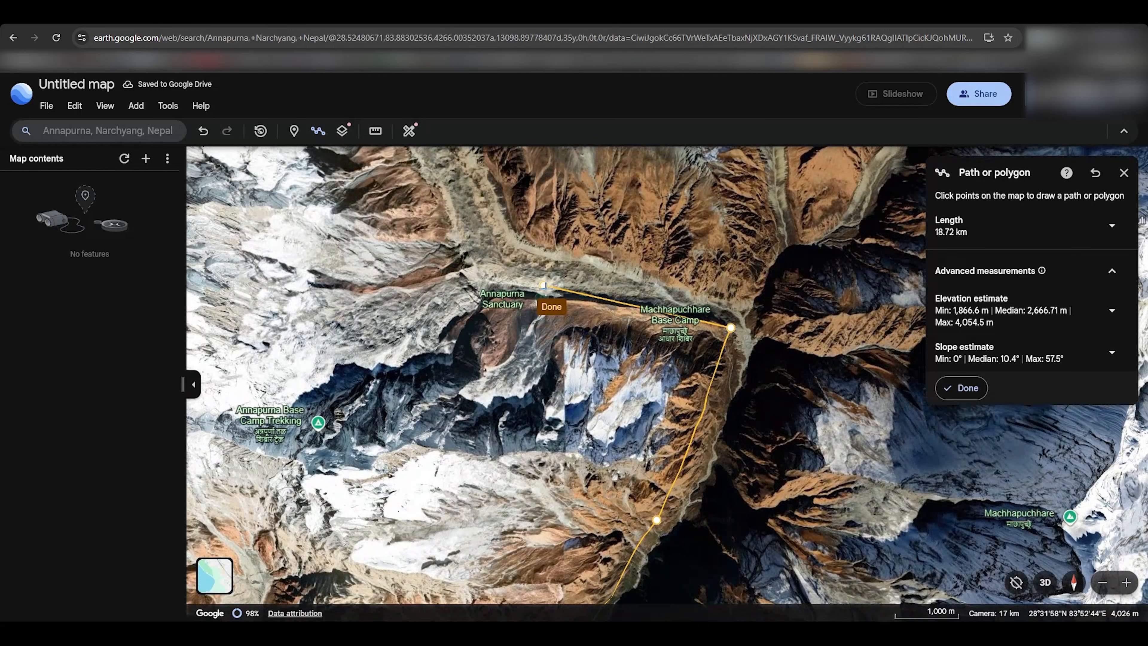
pyautogui.click(545, 288)
pyautogui.moveTo(575, 455); pyautogui.dragTo(585, 331)
pyautogui.scroll(-4, 583, 334)
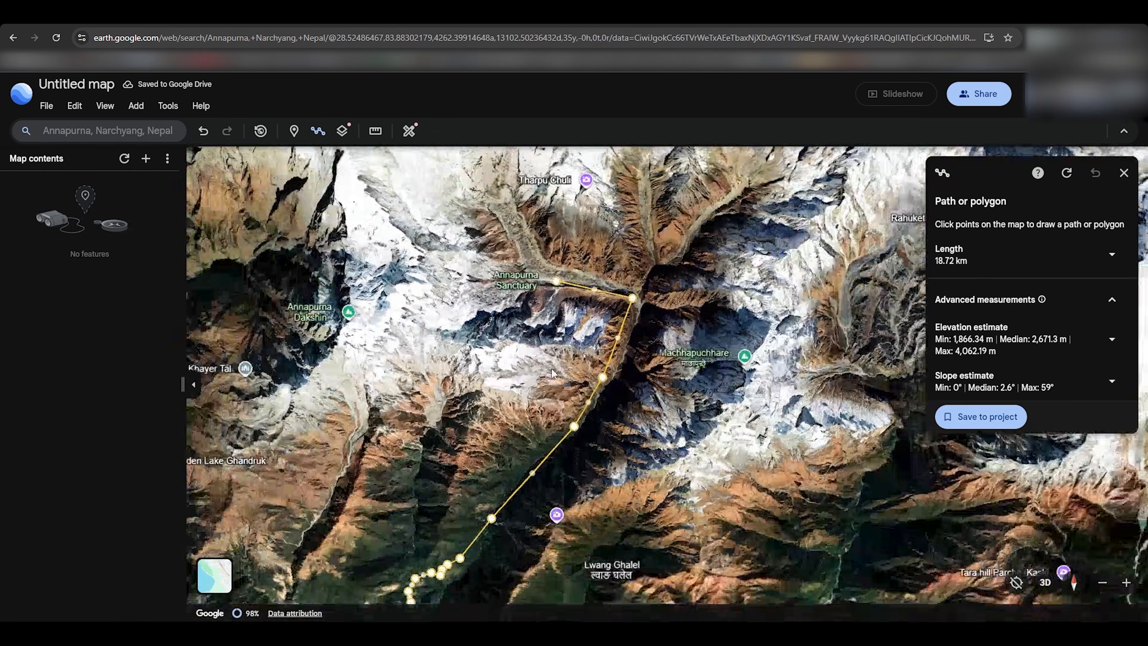
pyautogui.moveTo(456, 541); pyautogui.dragTo(579, 285)
pyautogui.scroll(5, 580, 285)
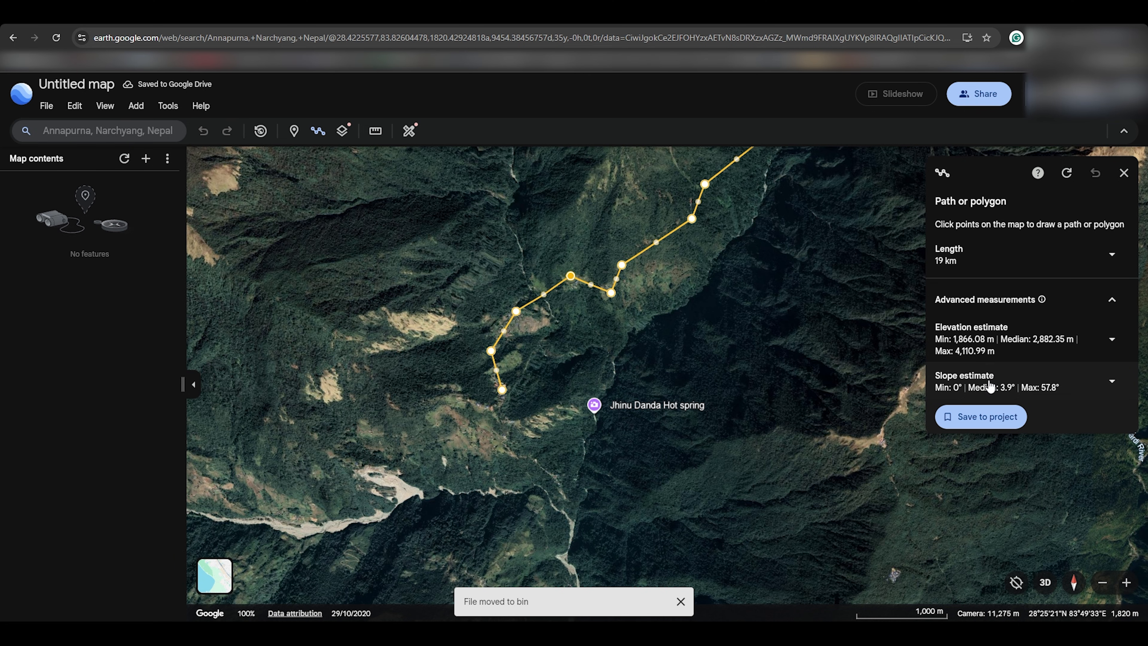
# Step: Add the drawn path to the map as Anna Path with a 16 px orange line
pyautogui.click(983, 419)
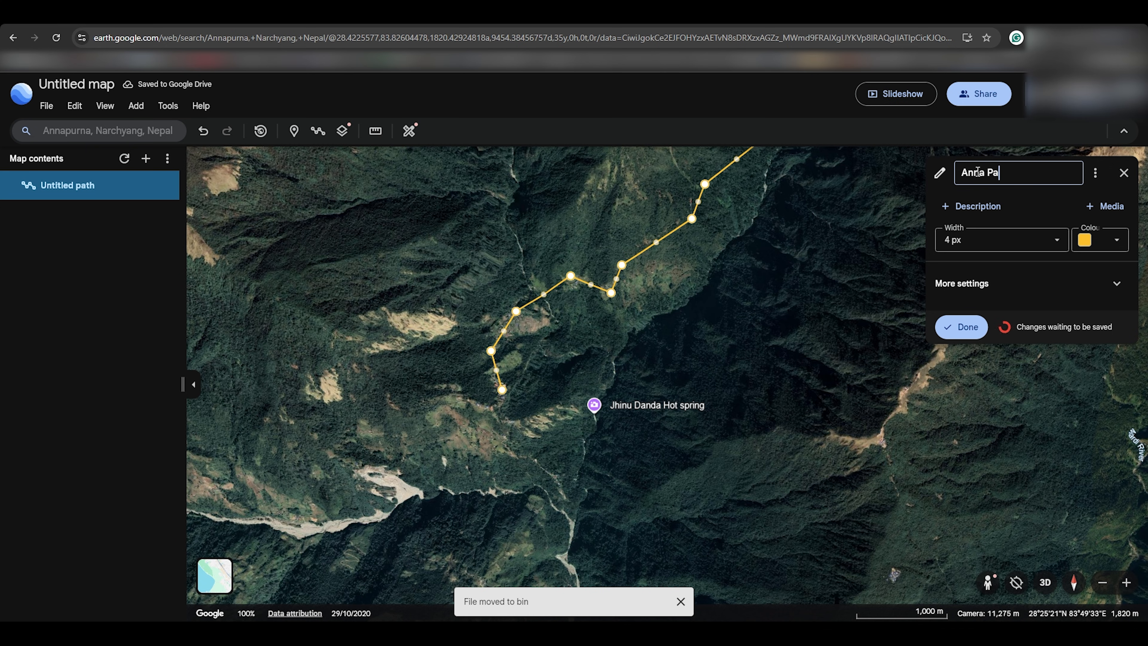
pyautogui.click(1044, 240)
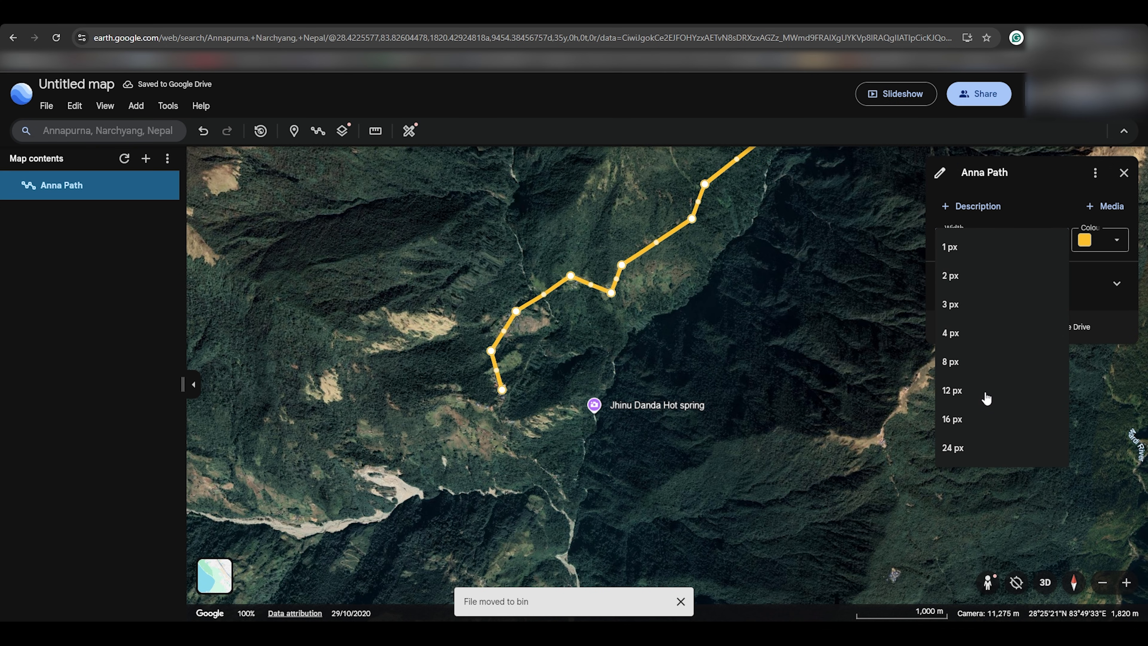
pyautogui.click(981, 427)
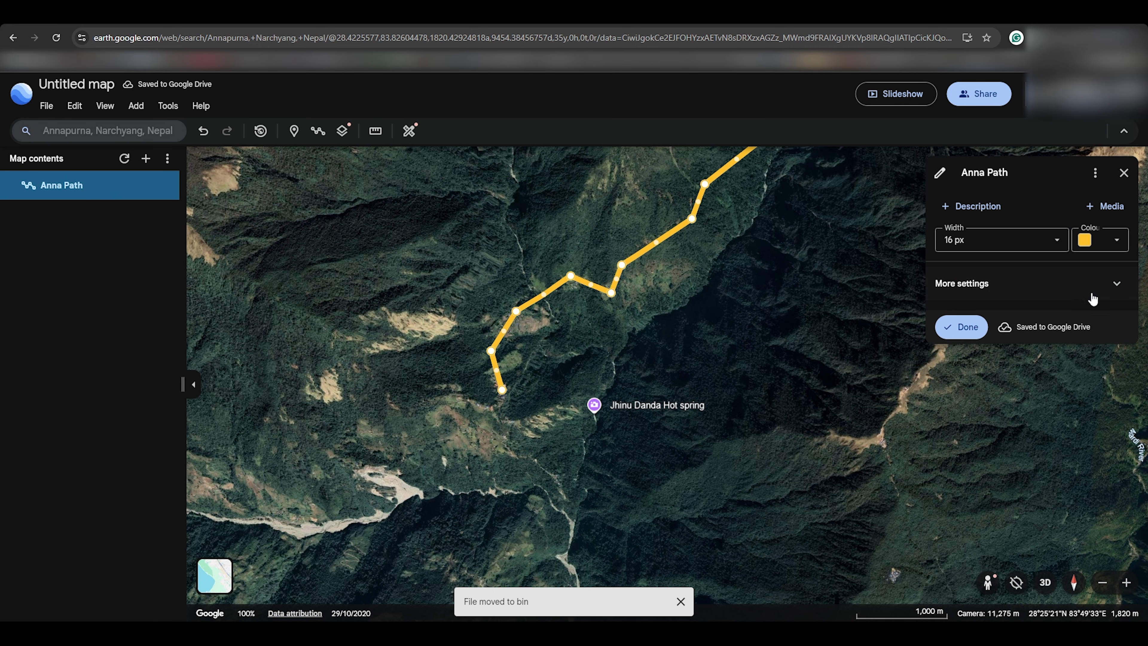
pyautogui.click(1114, 248)
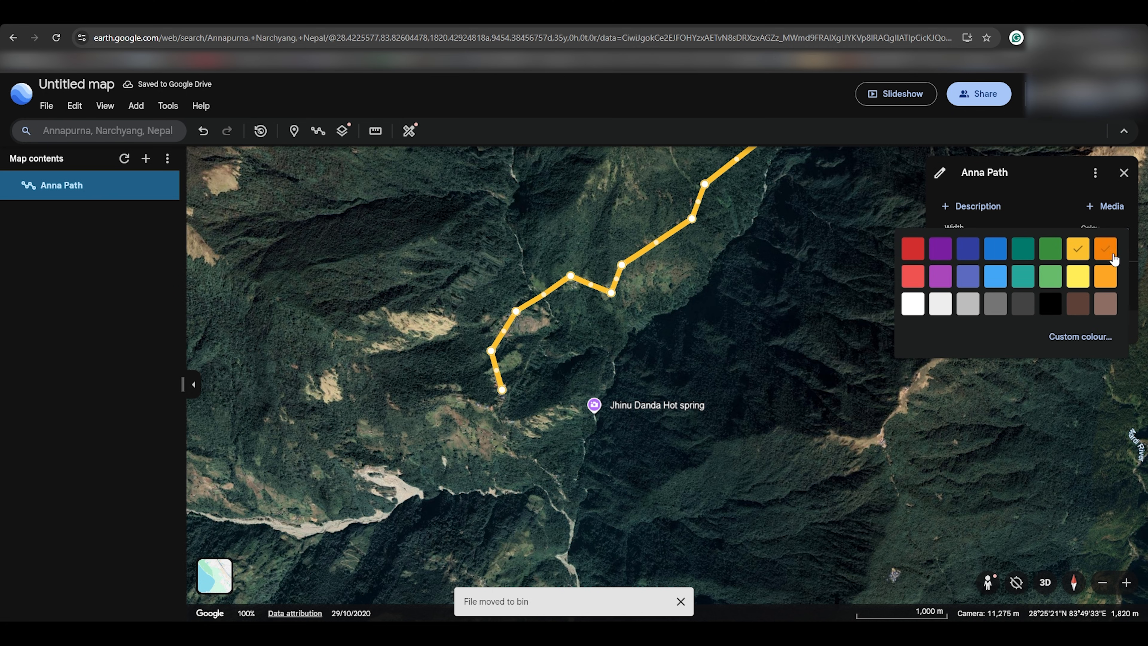
pyautogui.click(1103, 251)
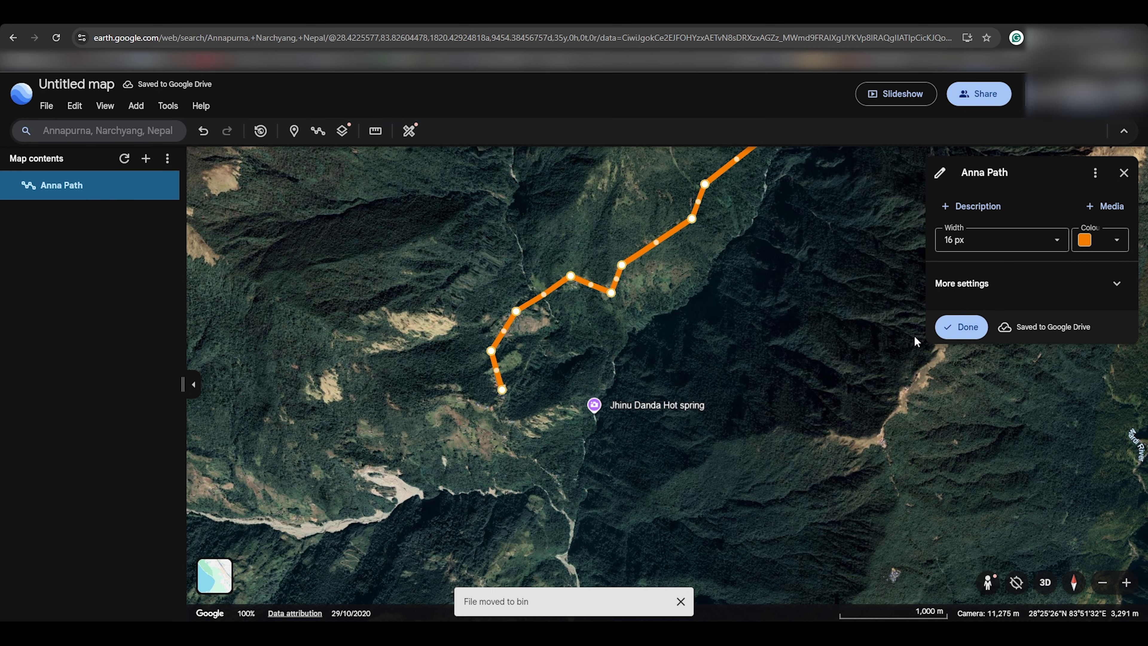
pyautogui.click(964, 328)
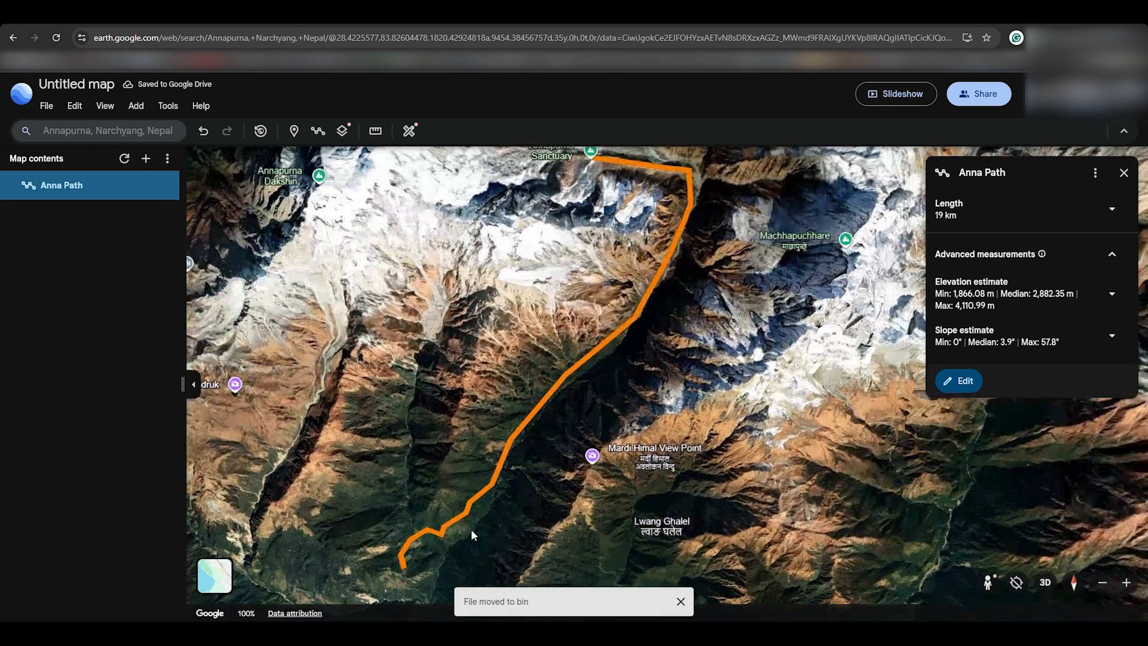
pyautogui.moveTo(472, 534); pyautogui.dragTo(570, 438)
# Step: Export the map as KML, overwriting the existing Anna path.kml
pyautogui.click(46, 105)
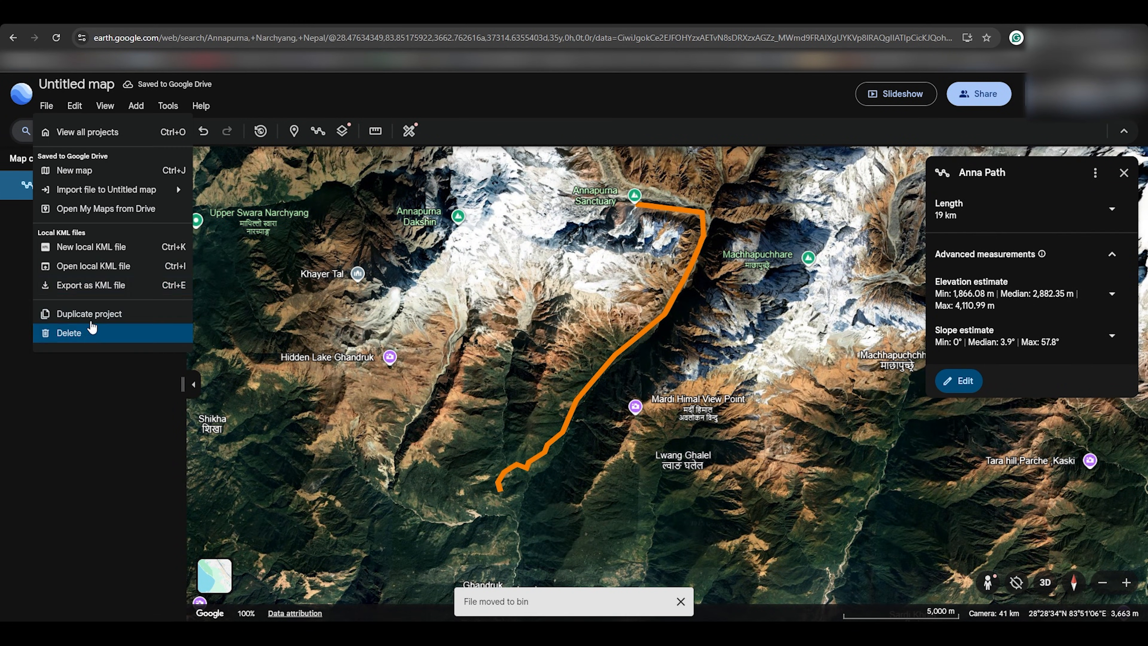
pyautogui.click(110, 294)
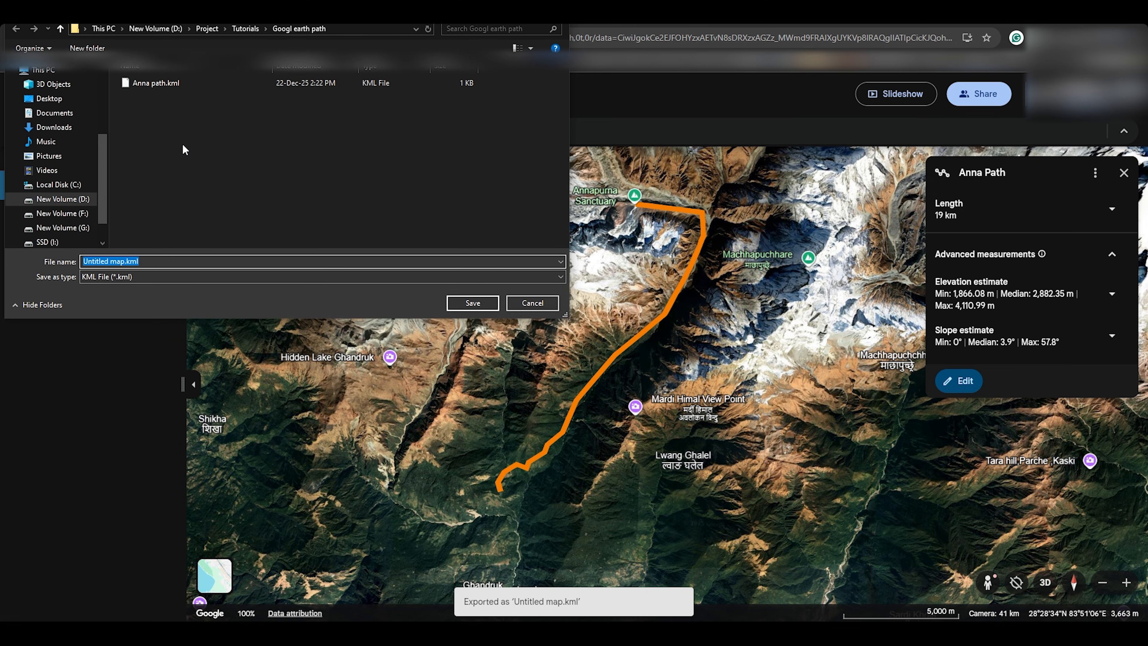
pyautogui.click(159, 84)
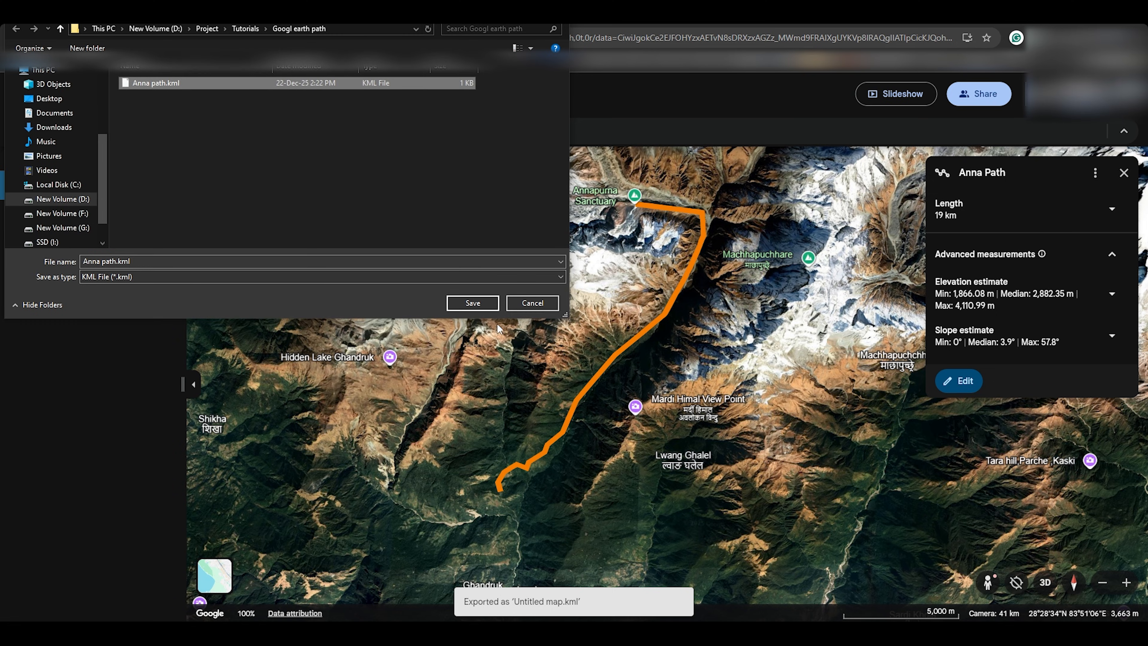
pyautogui.click(483, 306)
pyautogui.click(613, 320)
# Step: Search for 'google earth studio' and launch Earth Studio from its website
pyautogui.click(179, 41)
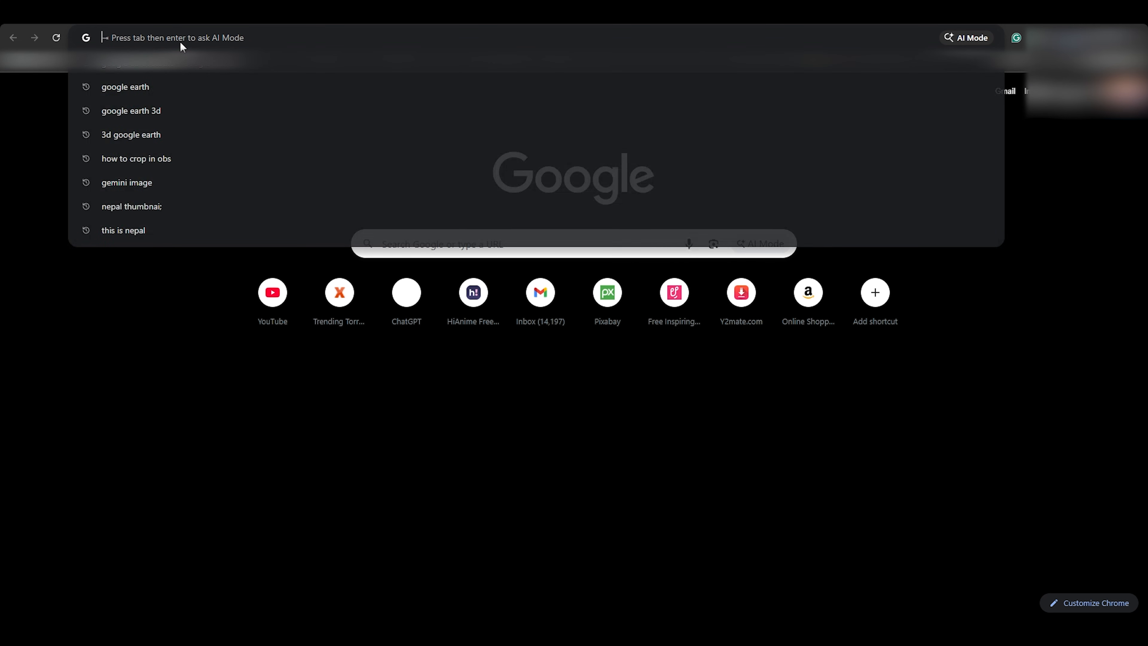
pyautogui.write('google earth')
pyautogui.write(' s')
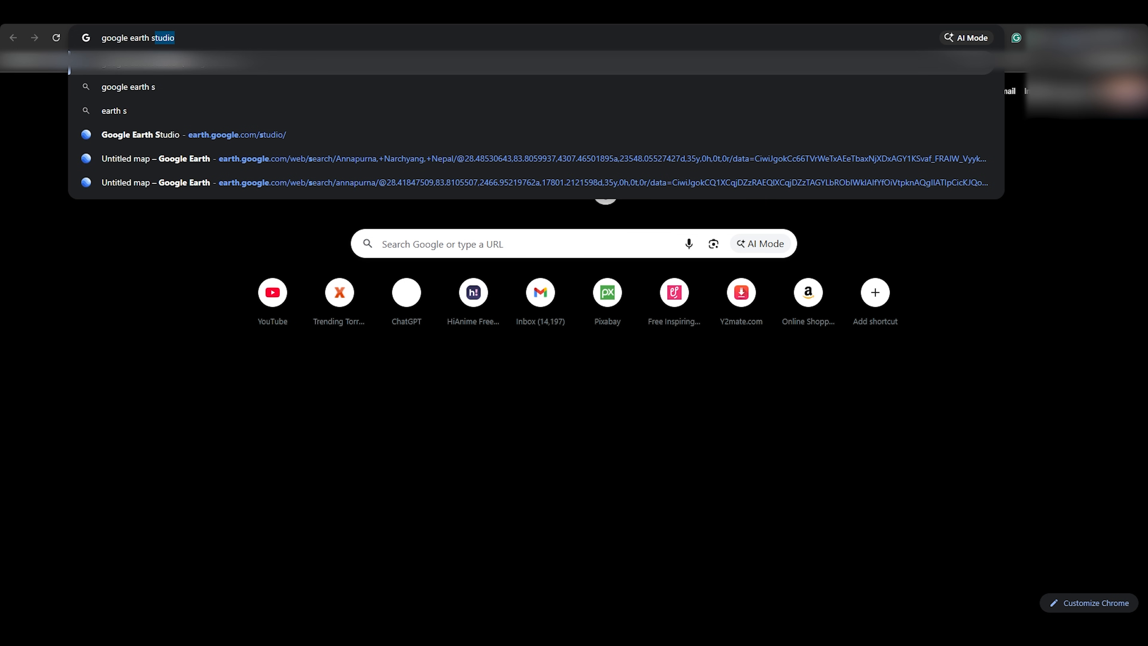
pyautogui.press('Return')
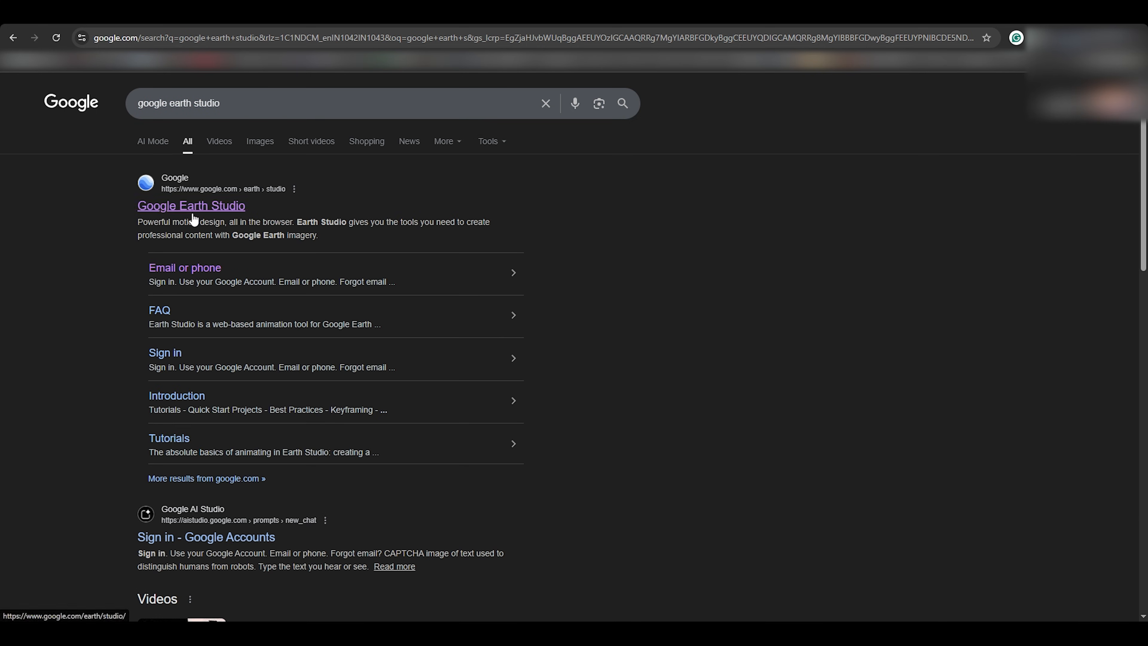
pyautogui.click(192, 213)
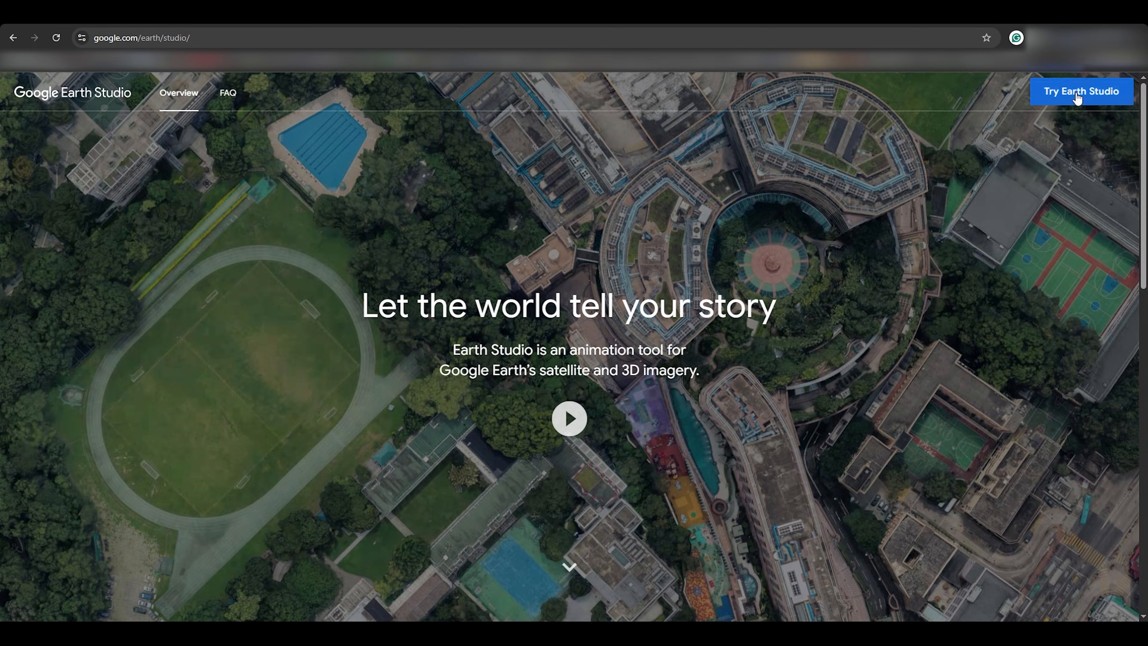
pyautogui.click(1077, 93)
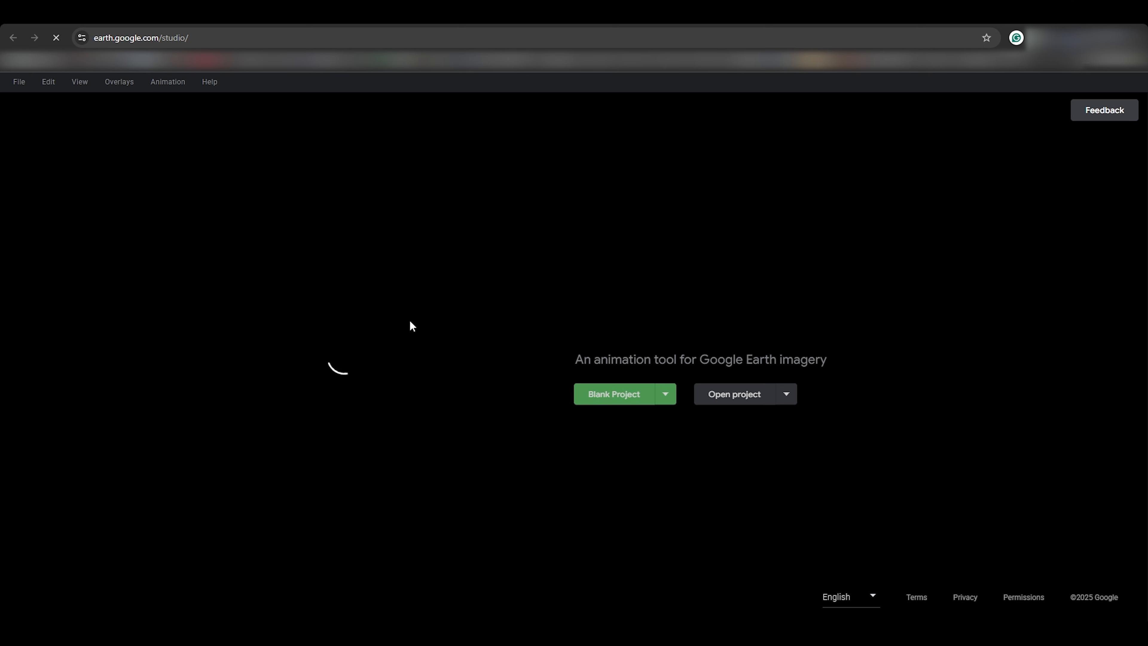
# Step: Create a blank project named Anna, 500 frames at 30 FPS, 1920×1080
pyautogui.click(597, 392)
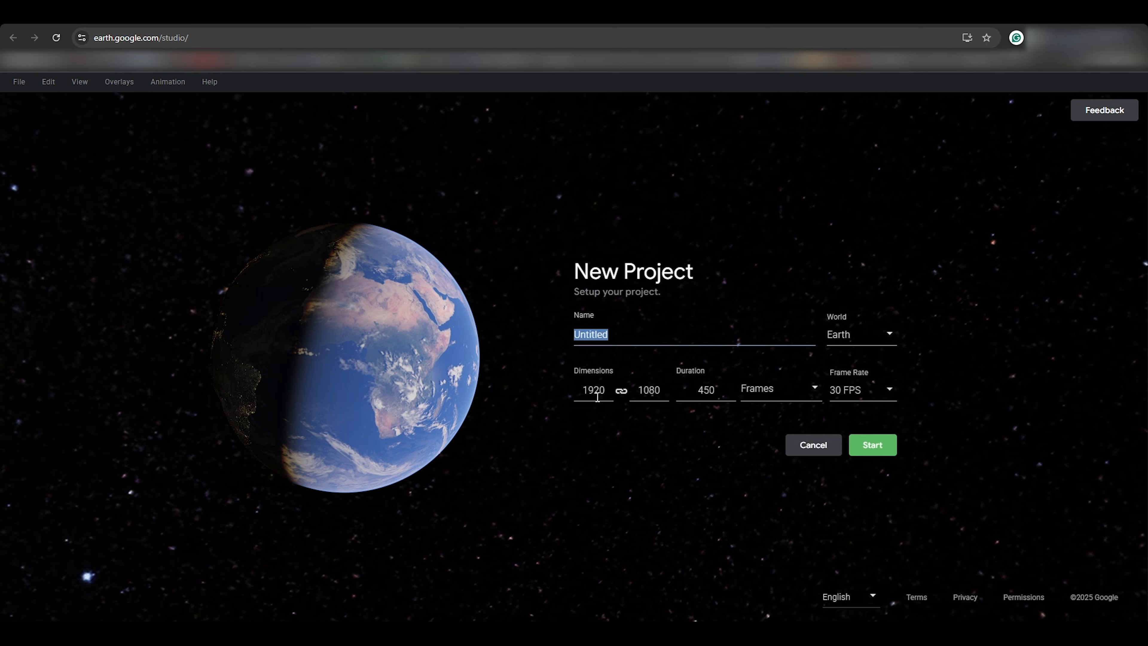
pyautogui.write('Aaa')
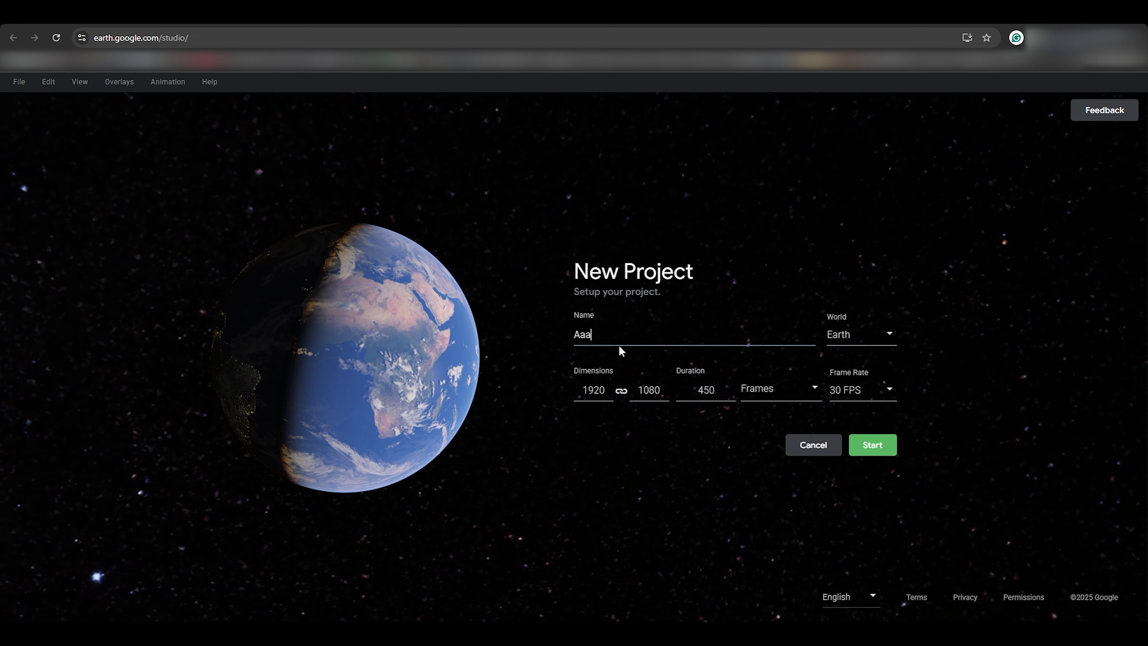
pyautogui.press('BackSpace')
pyautogui.write('nnqa')
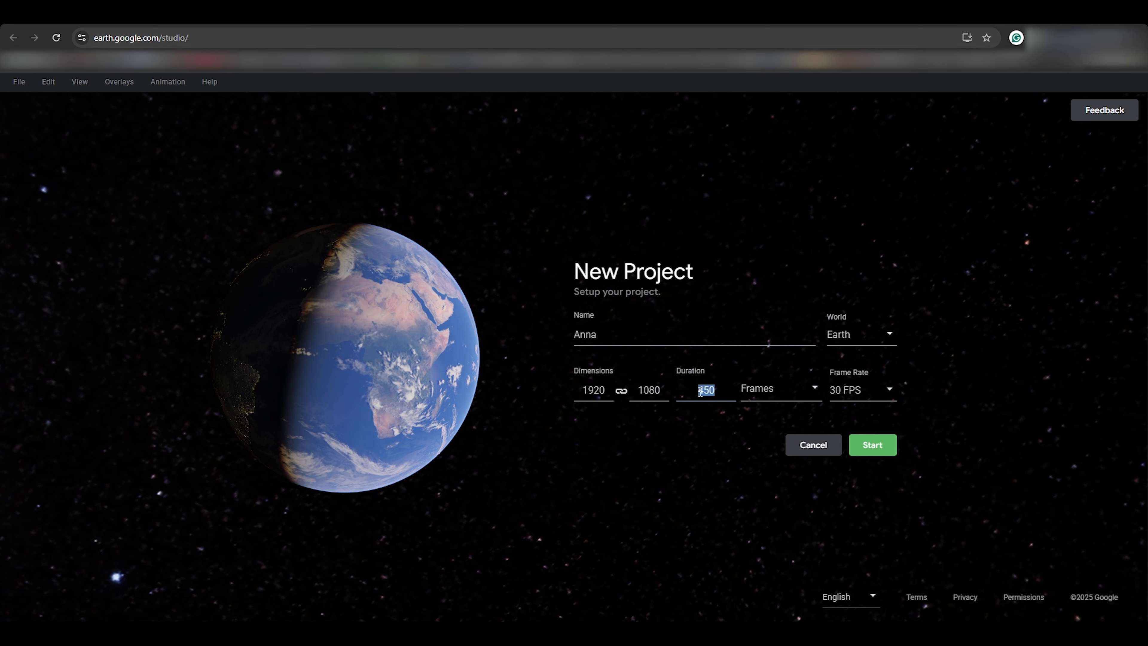
pyautogui.click(874, 445)
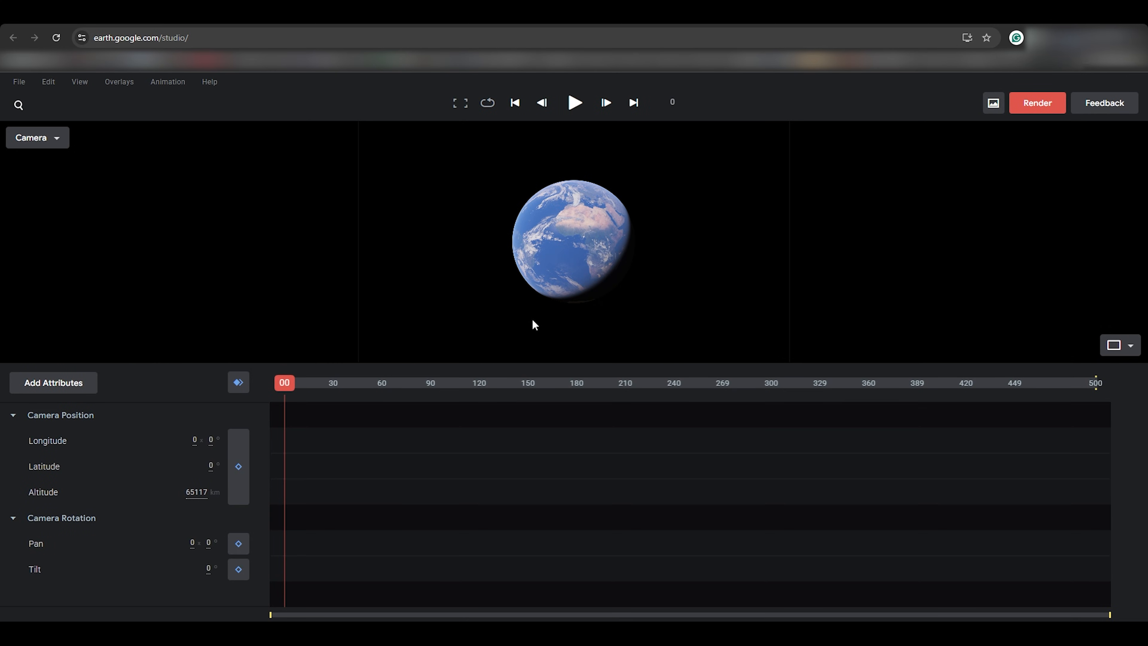
# Step: Import Anna path.kml as an overlay and fly the camera to the Anna Path line
pyautogui.click(15, 86)
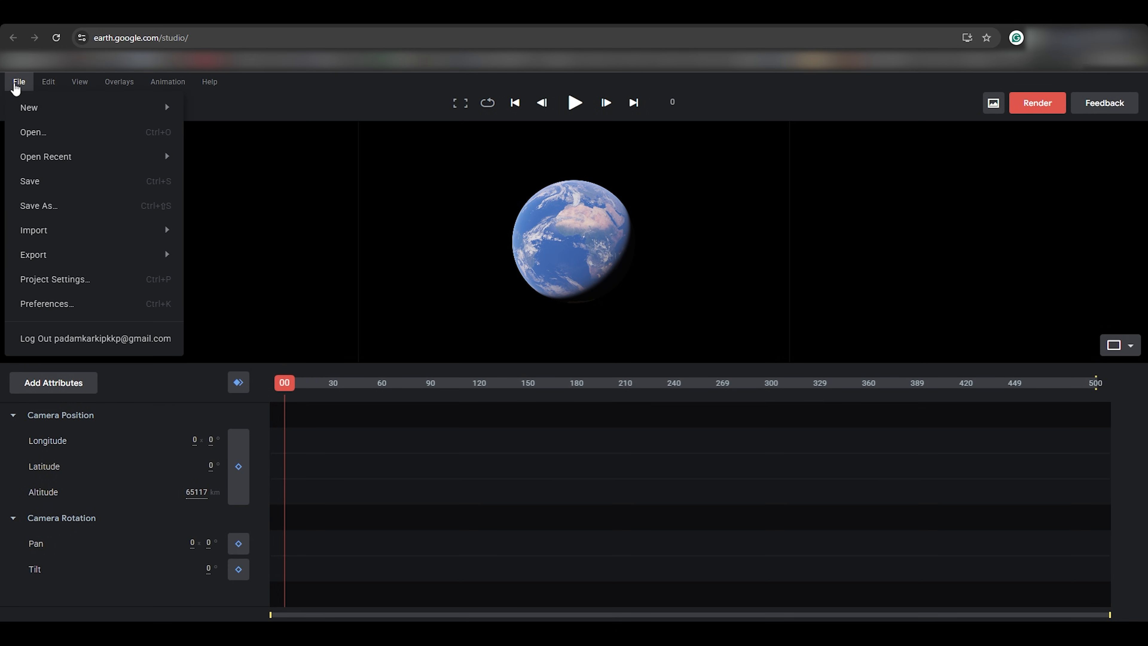
pyautogui.moveTo(74, 232)
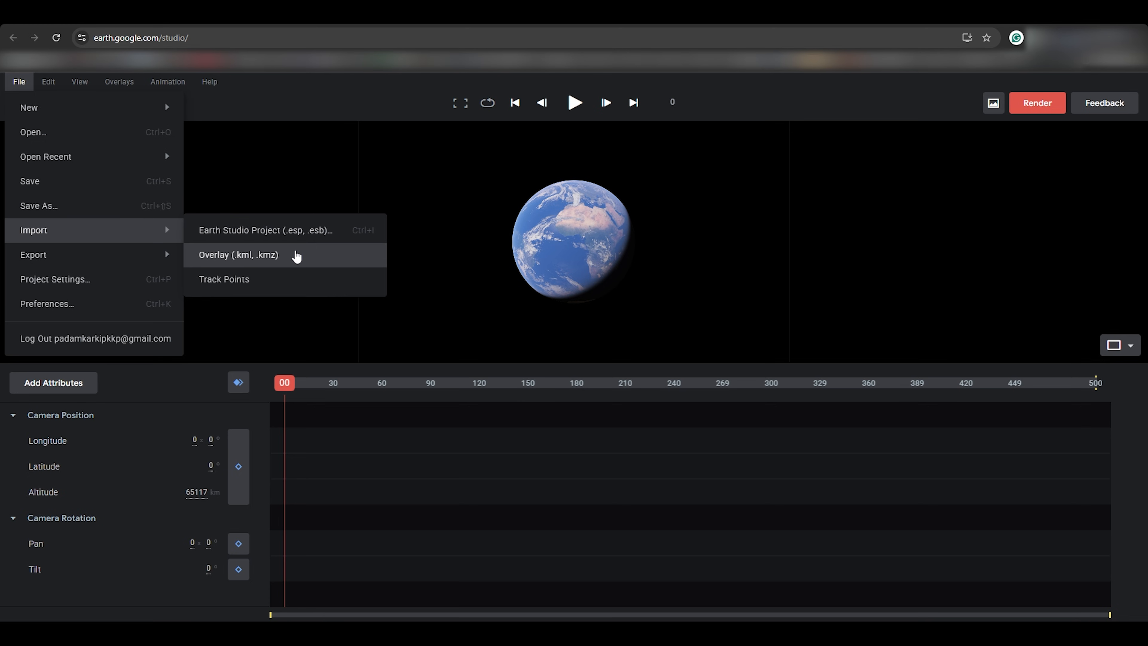
pyautogui.click(294, 254)
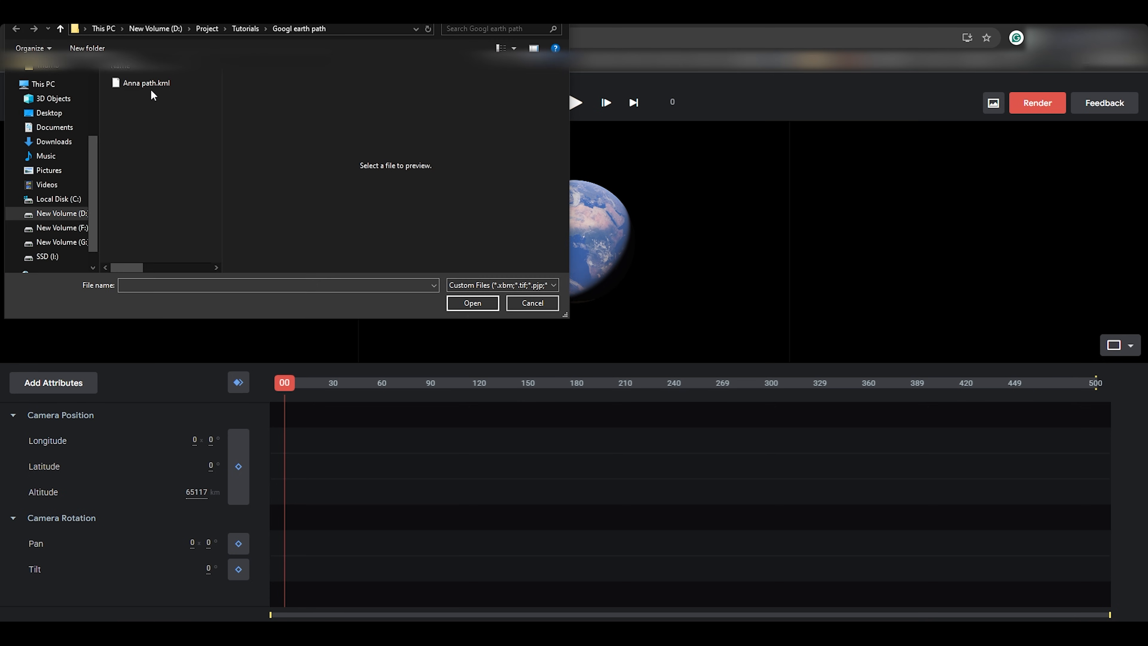
pyautogui.click(151, 84)
pyautogui.click(464, 303)
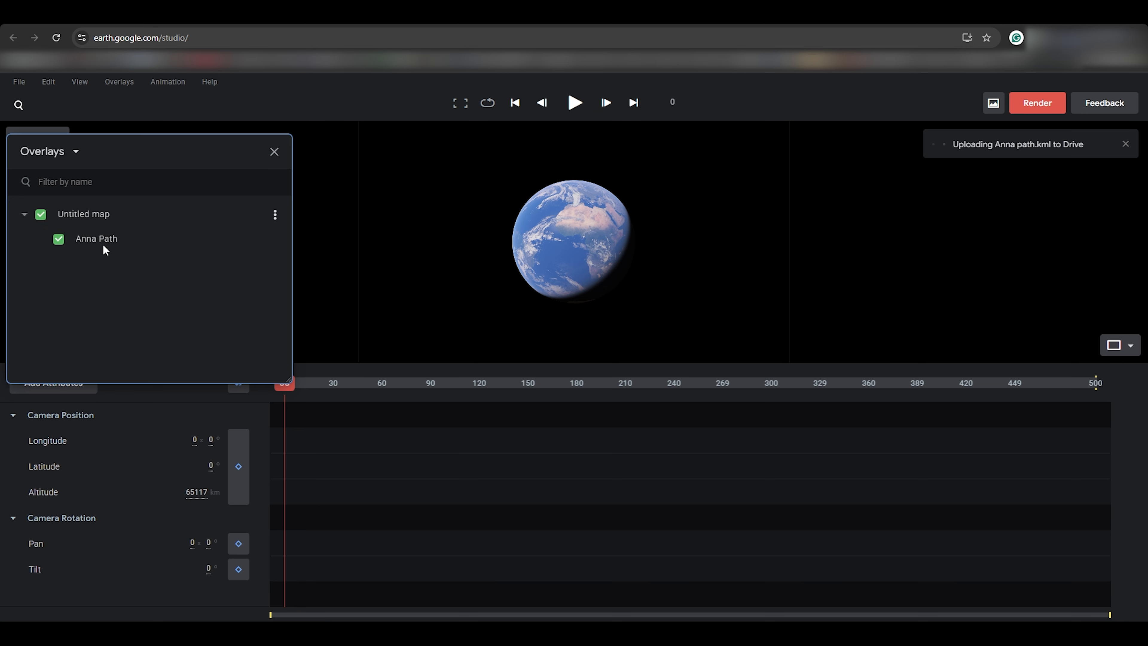
pyautogui.doubleClick(87, 239)
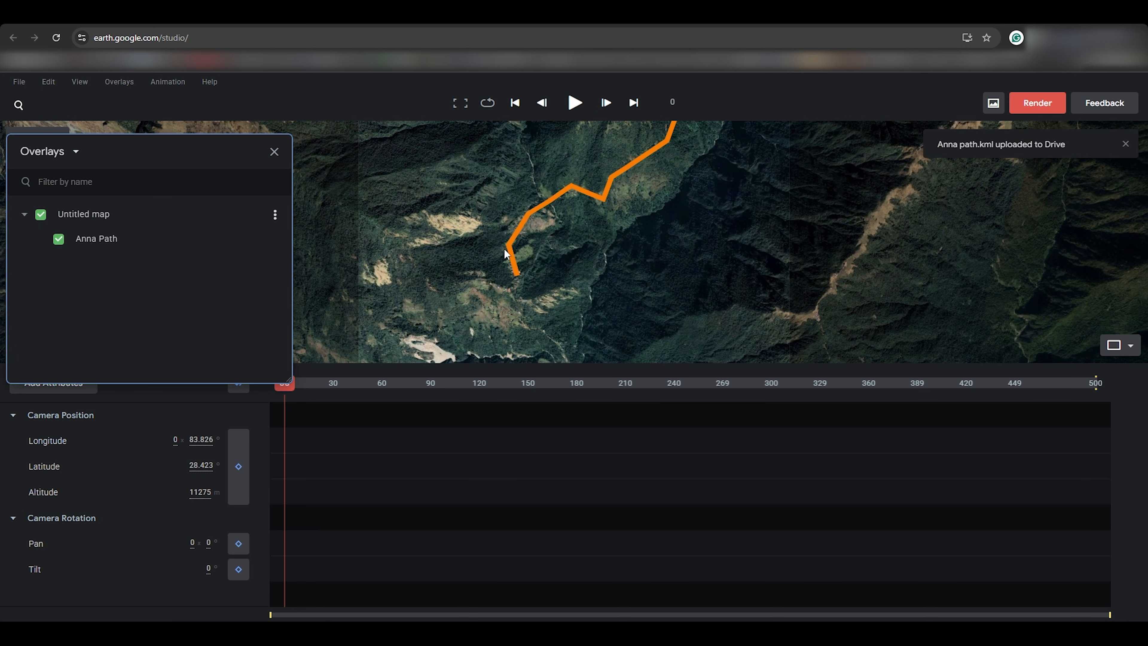
# Step: Zoom and recentre the map around the Anna Path
pyautogui.scroll(-5, 600, 243)
pyautogui.moveTo(583, 240); pyautogui.dragTo(537, 326)
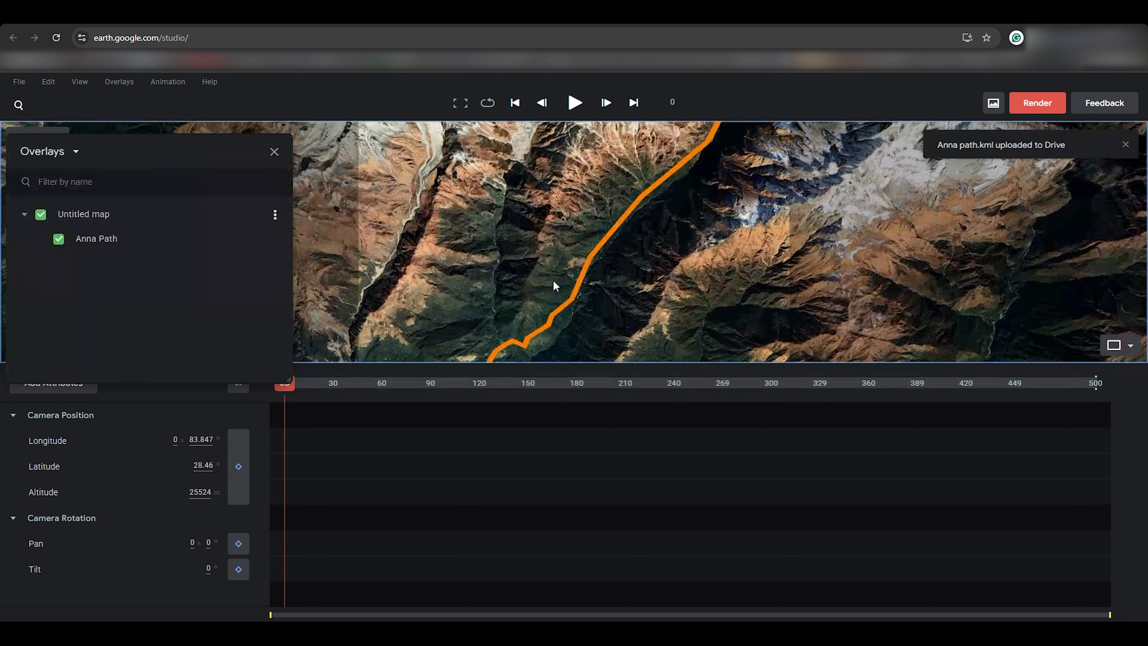
pyautogui.scroll(-10, 595, 195)
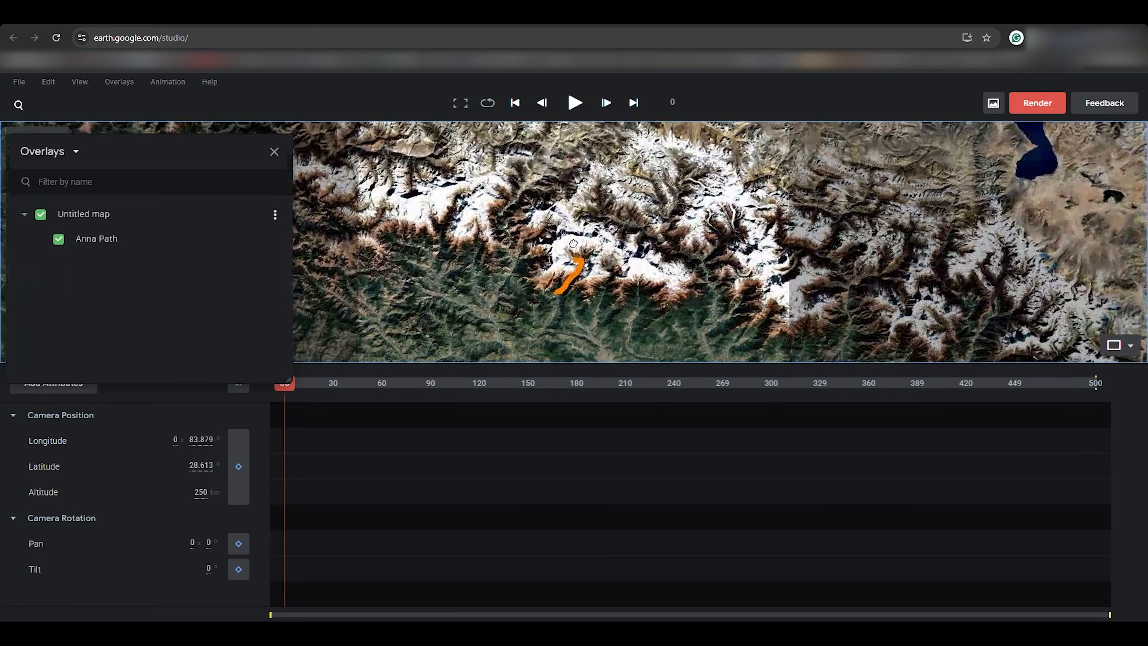
pyautogui.scroll(10, 573, 244)
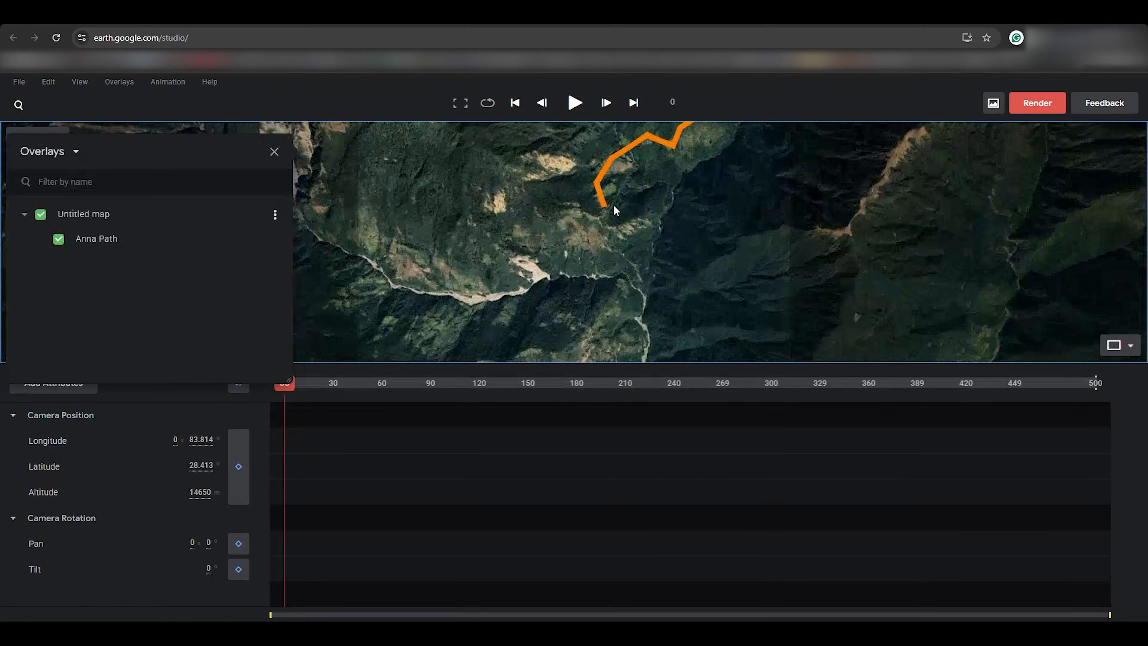
pyautogui.scroll(3, 615, 208)
# Step: Set the map style to Everything and tilt the view onto the trail start
pyautogui.click(79, 82)
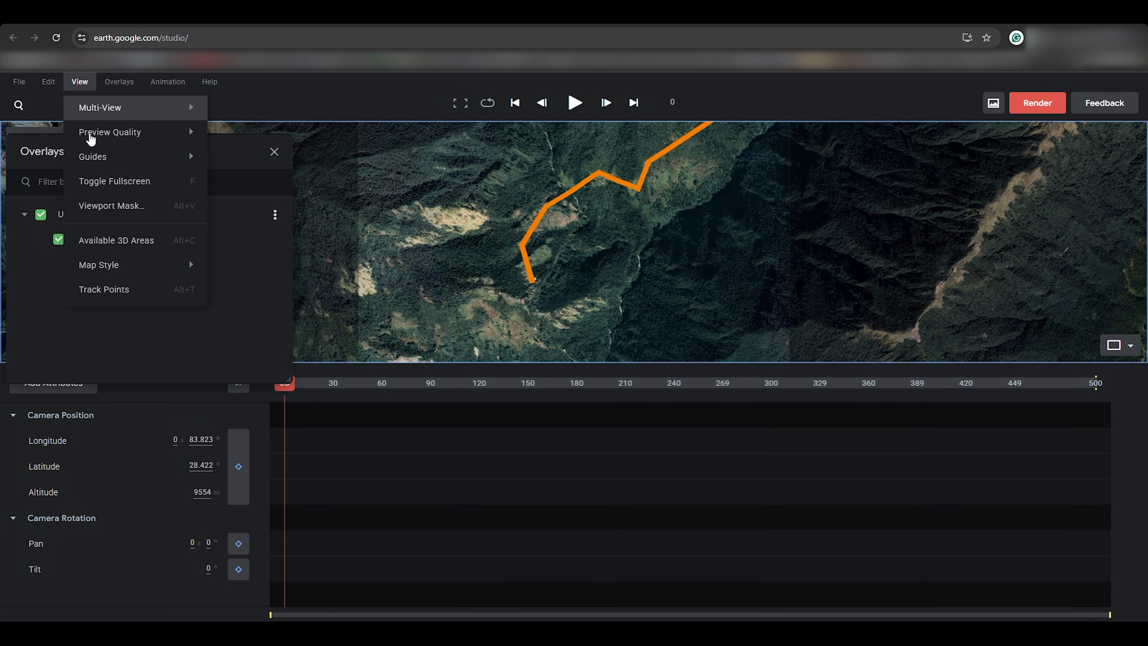
pyautogui.moveTo(186, 264)
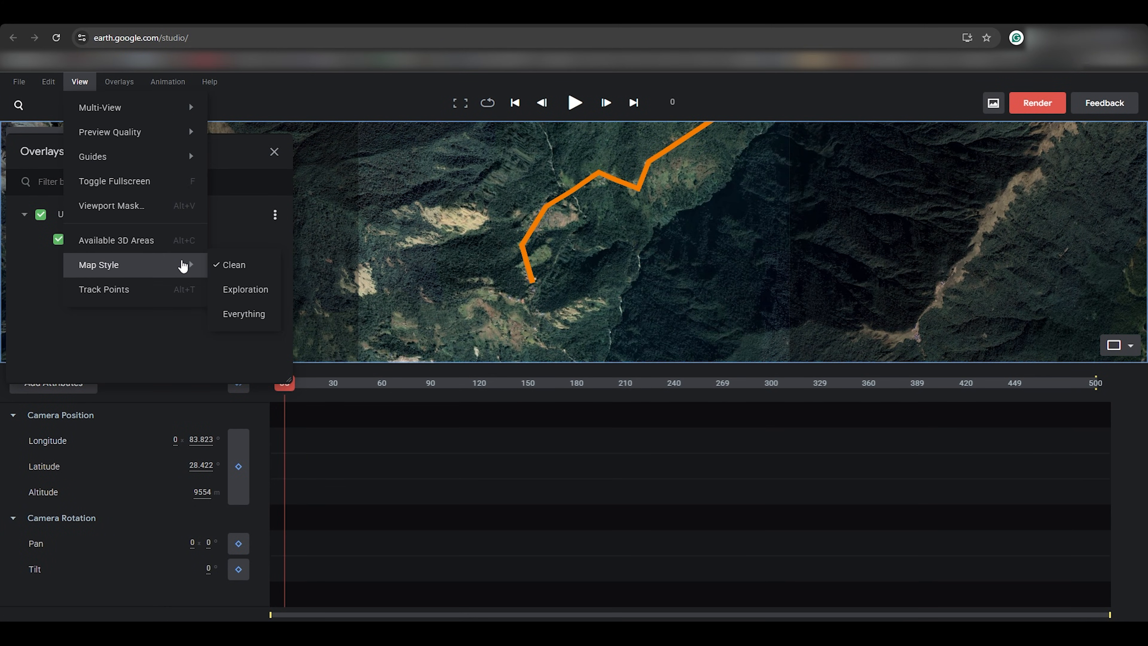
pyautogui.click(241, 314)
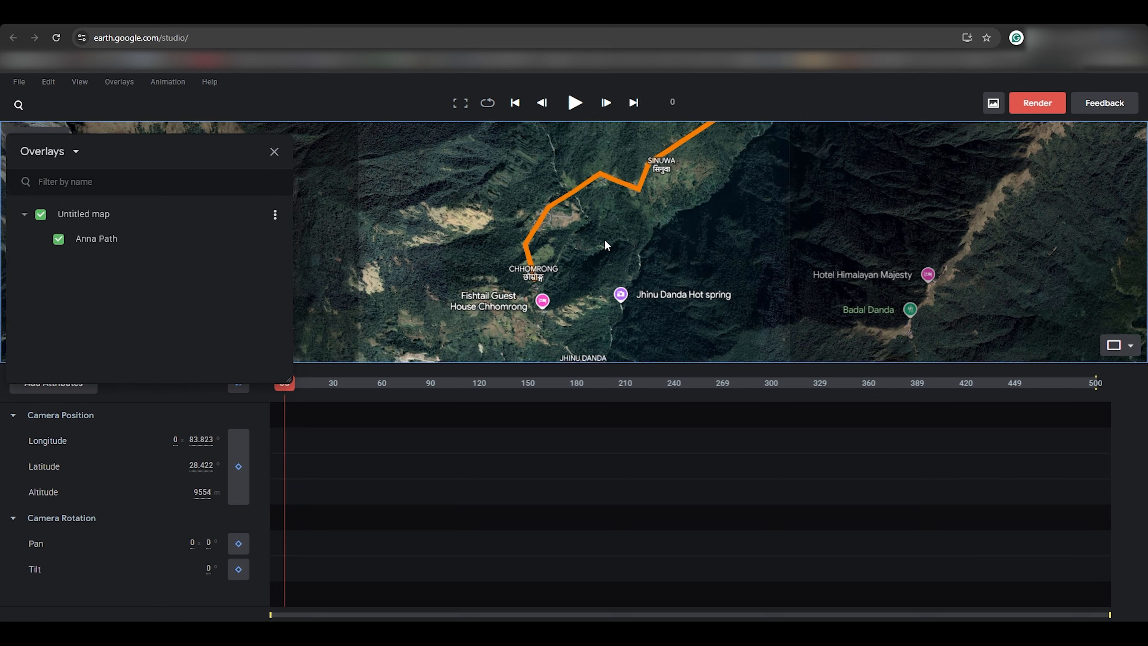
pyautogui.scroll(-4, 607, 243)
pyautogui.moveTo(630, 244); pyautogui.dragTo(522, 264)
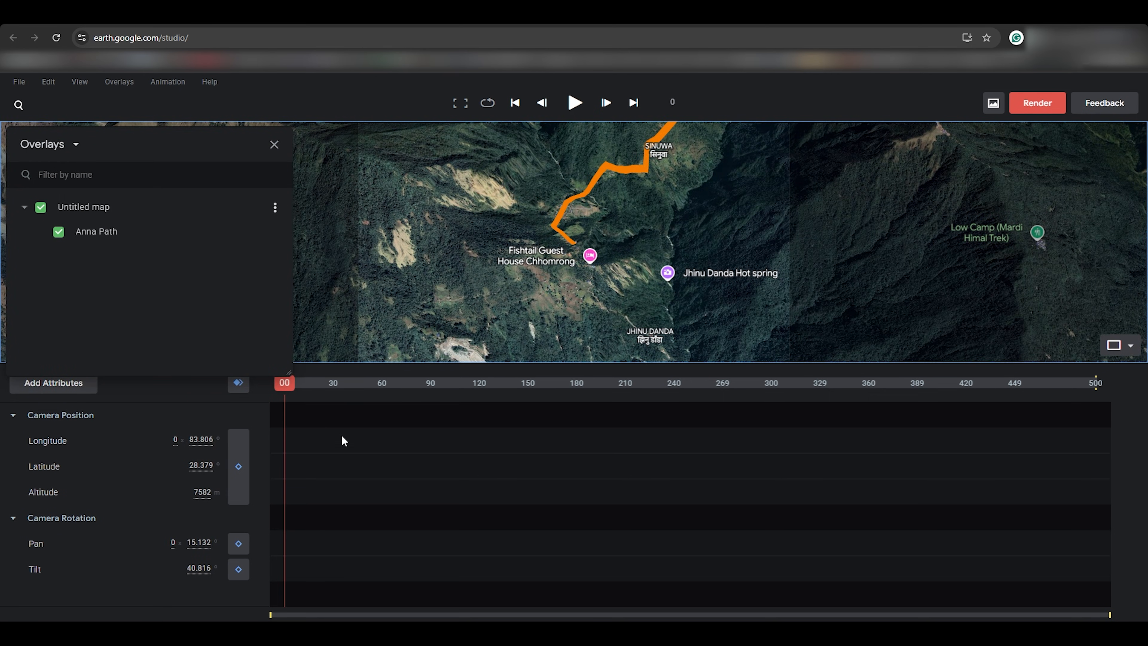
# Step: Keyframe the camera at frames 0, 119 and 240, advancing the view along the path
pyautogui.click(234, 493)
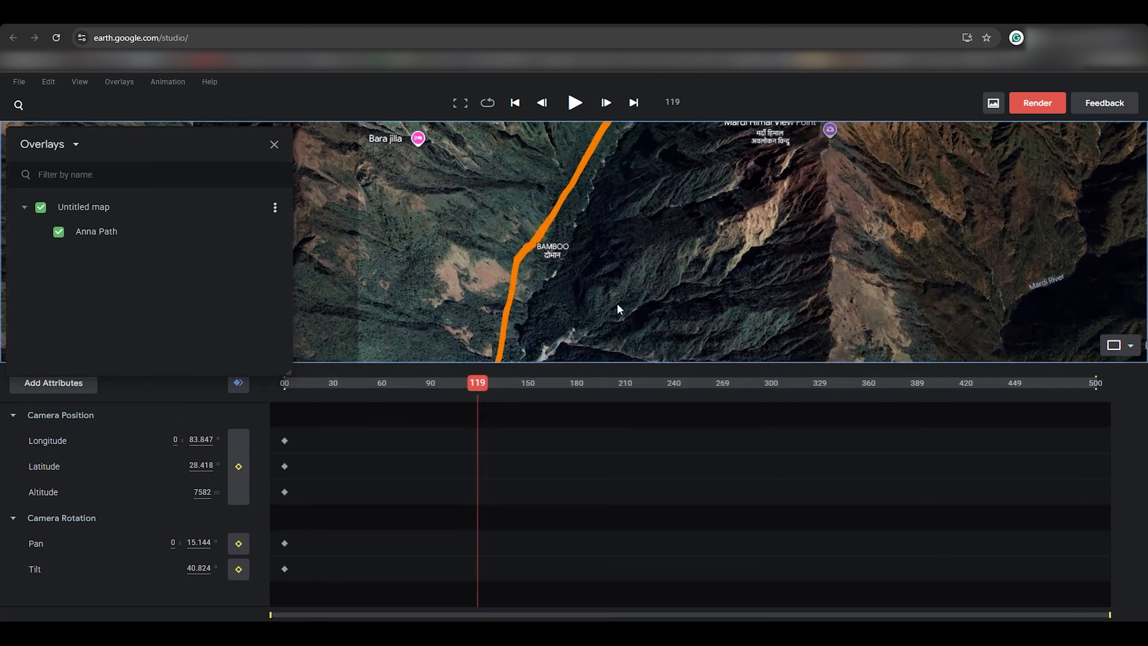
pyautogui.click(238, 465)
pyautogui.click(238, 544)
pyautogui.click(238, 569)
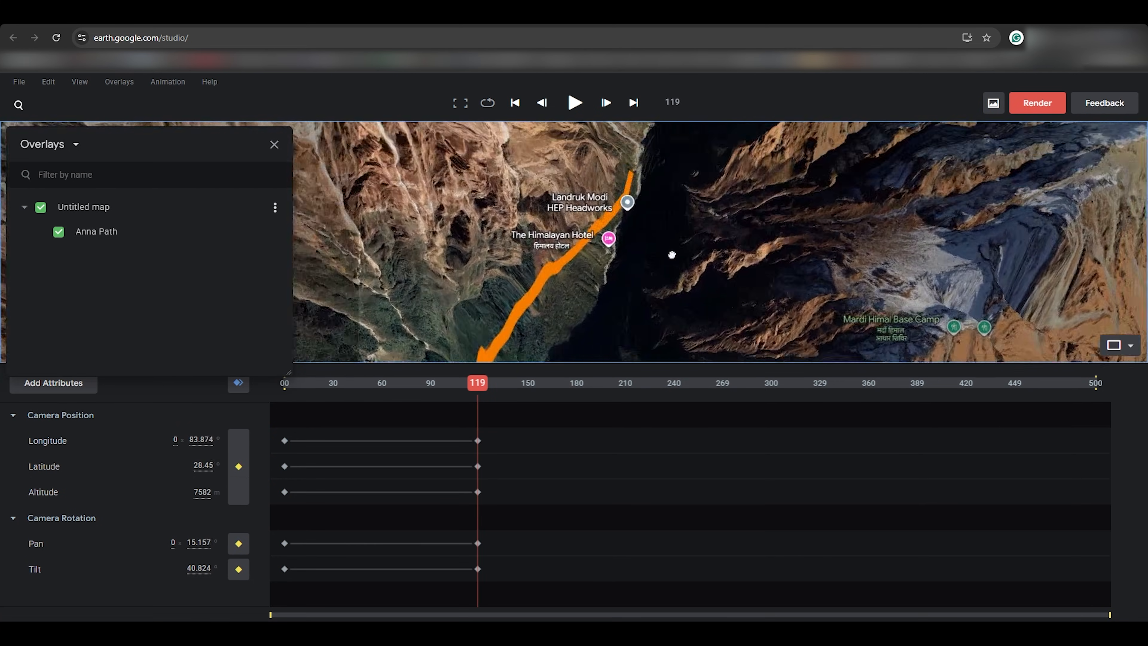
pyautogui.click(673, 383)
pyautogui.moveTo(678, 189); pyautogui.dragTo(673, 245)
pyautogui.click(238, 485)
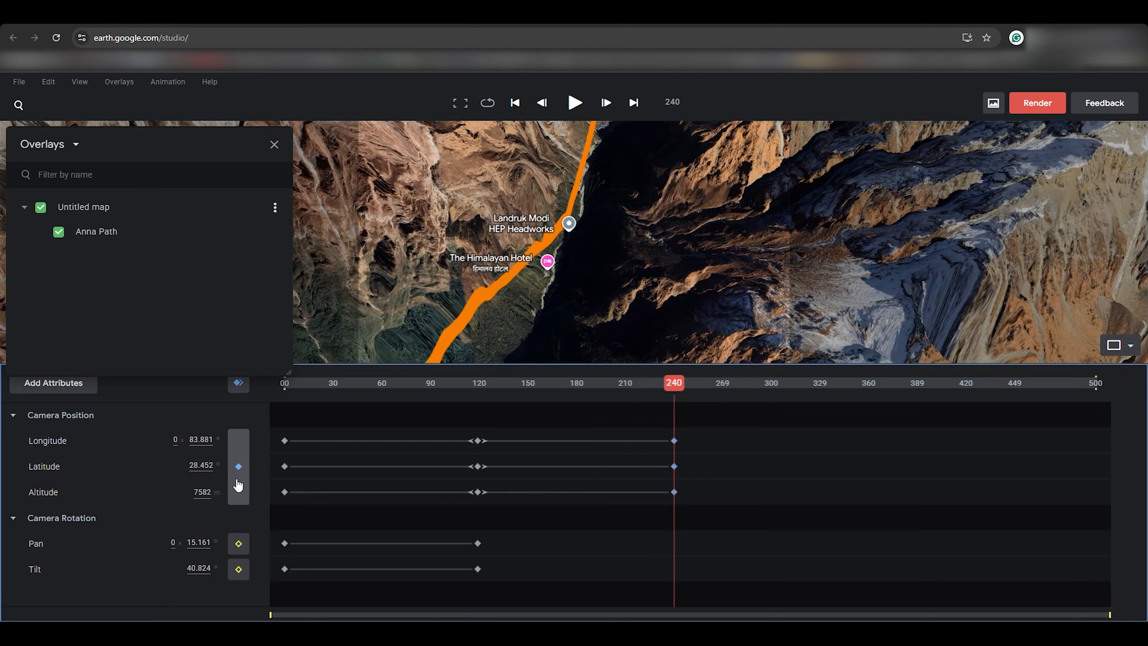
pyautogui.click(238, 543)
# Step: At frame 334, centre on Machhapuchhare Base Camp and keyframe position, pan and tilt
pyautogui.click(238, 569)
pyautogui.moveTo(674, 383); pyautogui.dragTo(827, 383)
pyautogui.moveTo(647, 249); pyautogui.dragTo(623, 325)
pyautogui.moveTo(651, 176); pyautogui.dragTo(665, 244)
pyautogui.click(238, 480)
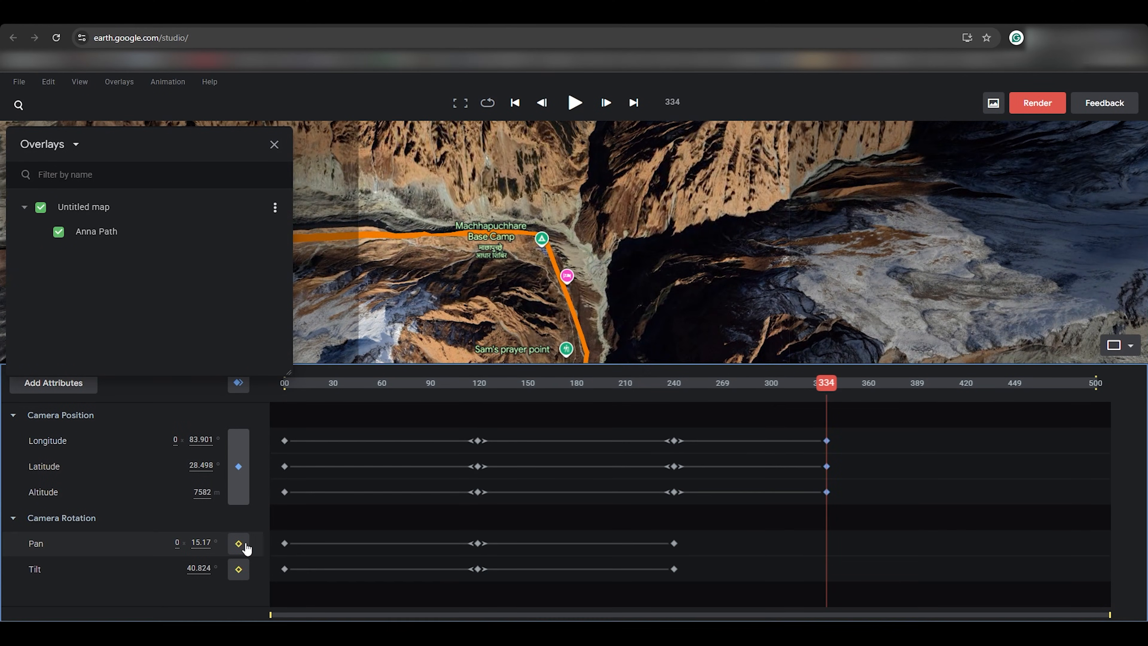
pyautogui.click(244, 544)
pyautogui.click(242, 569)
# Step: At frame 443, frame Annapurna Sanctuary, keyframe position, pan and tilt, then preview from frame 423
pyautogui.moveTo(644, 275); pyautogui.dragTo(612, 289, button='middle')
pyautogui.moveTo(613, 226); pyautogui.dragTo(560, 291)
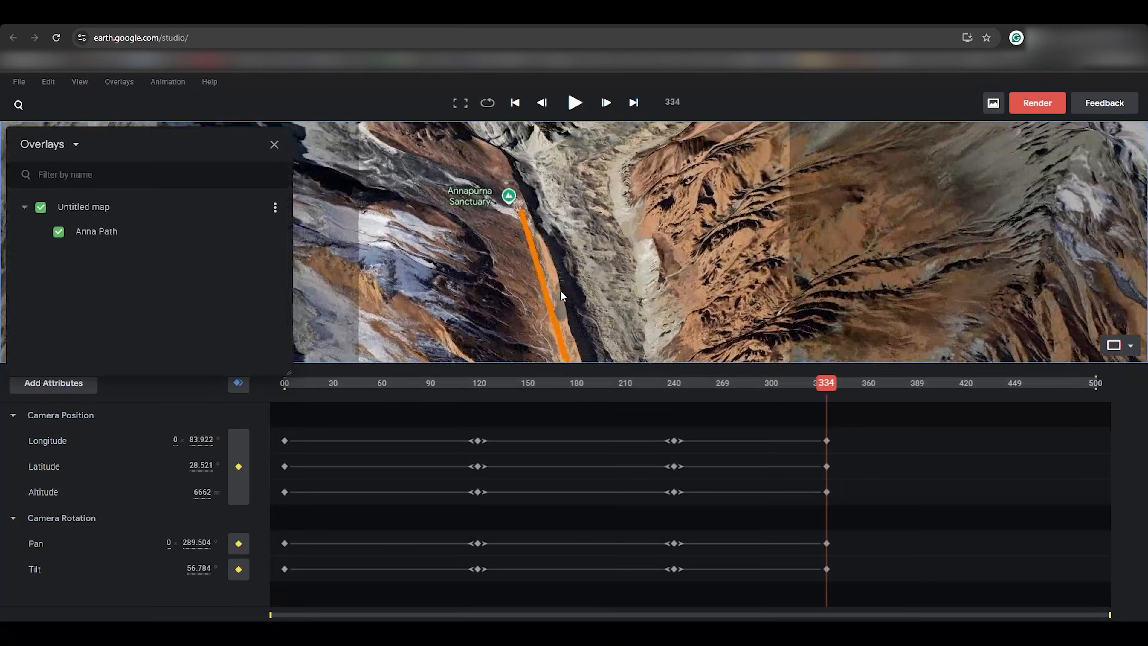
pyautogui.moveTo(561, 297); pyautogui.dragTo(544, 281, button='middle')
pyautogui.moveTo(545, 281); pyautogui.dragTo(571, 279)
pyautogui.click(1002, 384)
pyautogui.moveTo(561, 267); pyautogui.dragTo(641, 254, button='middle')
pyautogui.moveTo(452, 239); pyautogui.dragTo(614, 260)
pyautogui.moveTo(614, 259); pyautogui.dragTo(506, 249, button='middle')
pyautogui.click(238, 479)
pyautogui.click(238, 544)
pyautogui.click(239, 571)
pyautogui.moveTo(1003, 384); pyautogui.dragTo(192, 422)
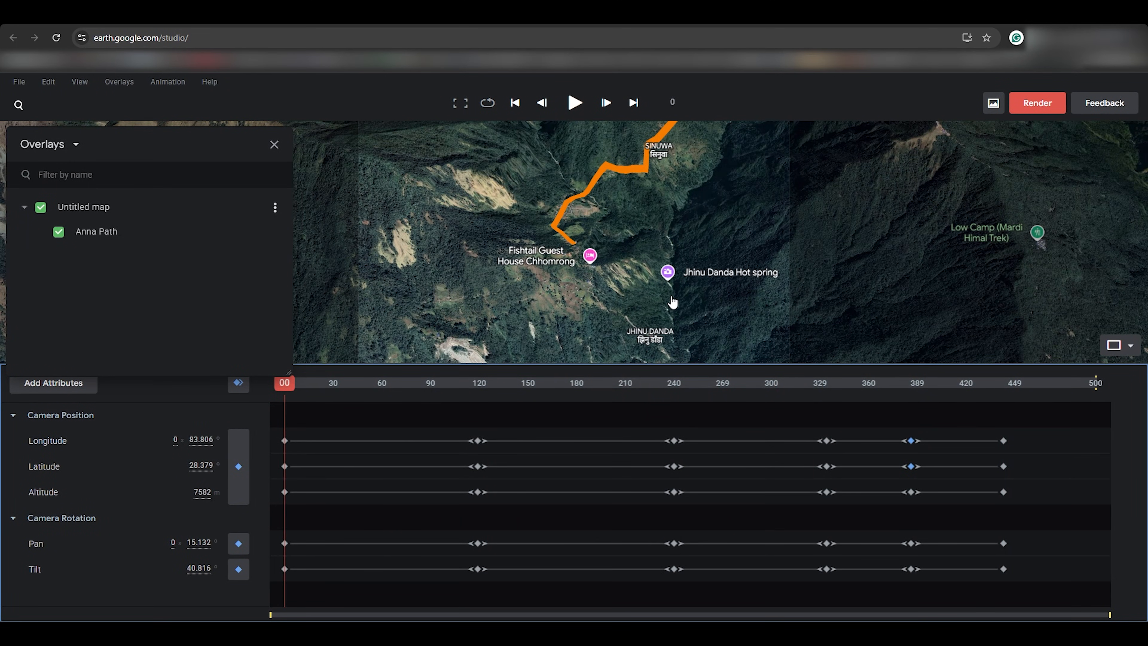
# Step: Add a track point named Chhomrong on the trail
pyautogui.scroll(3, 587, 245)
pyautogui.rightClick(577, 223)
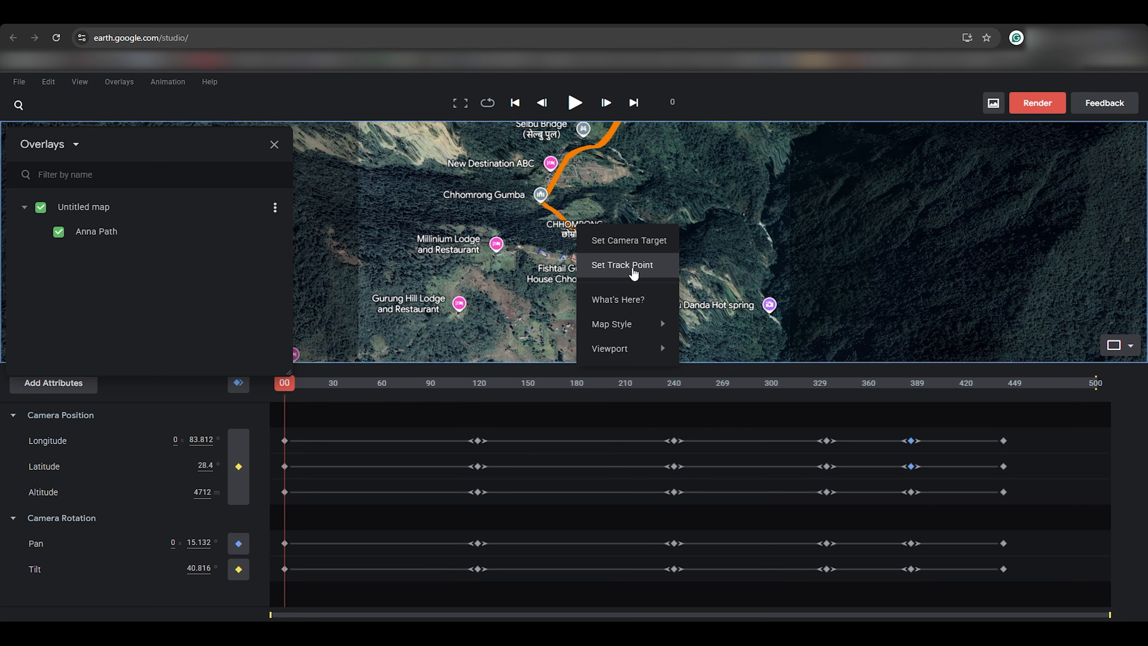
pyautogui.click(632, 270)
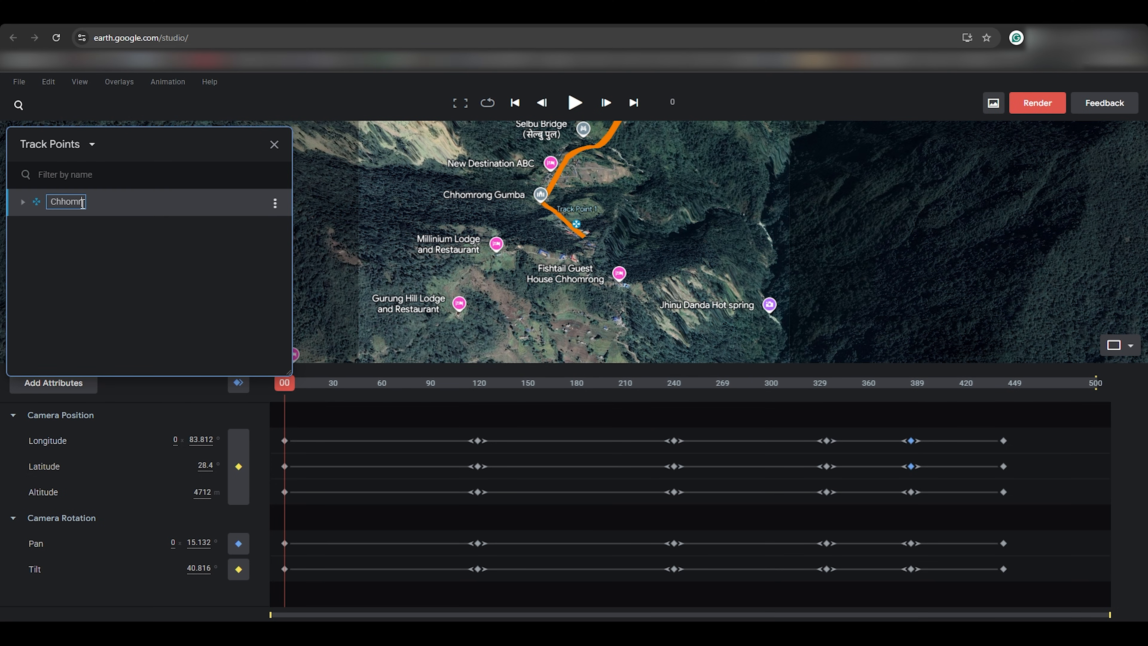
pyautogui.press('Return')
# Step: Add a Sinuwa track point further along the trail, then bring up the save dialog
pyautogui.moveTo(692, 181); pyautogui.dragTo(710, 326)
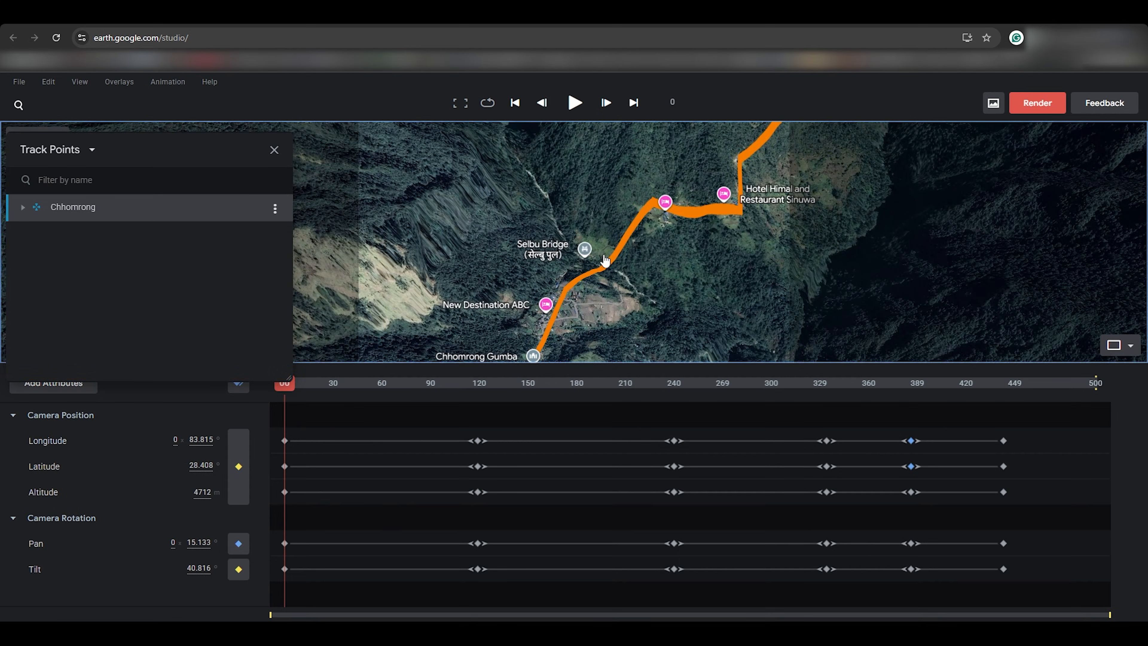
pyautogui.moveTo(732, 262); pyautogui.dragTo(635, 310)
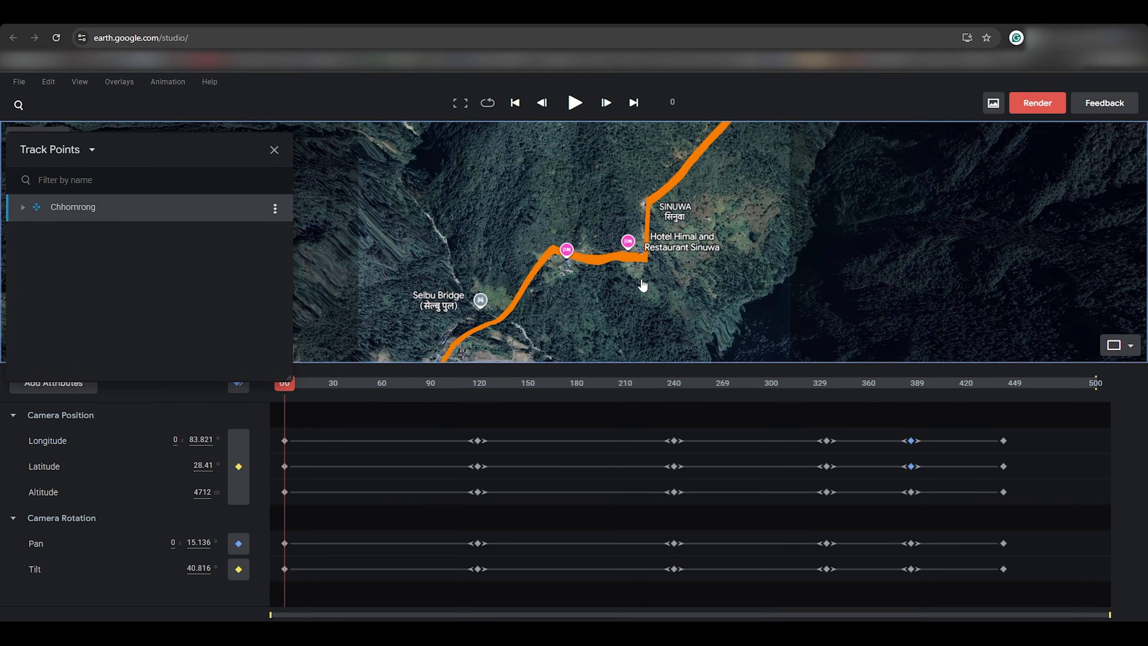
pyautogui.rightClick(649, 208)
pyautogui.click(720, 244)
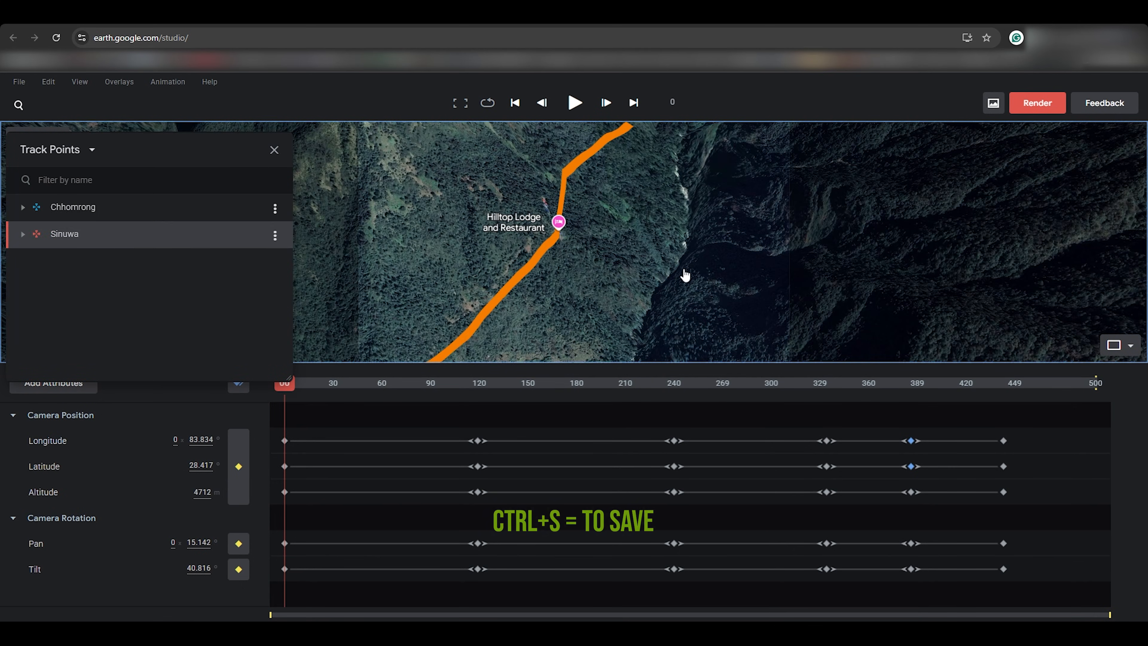
pyautogui.hotkey('ctrl', 's')
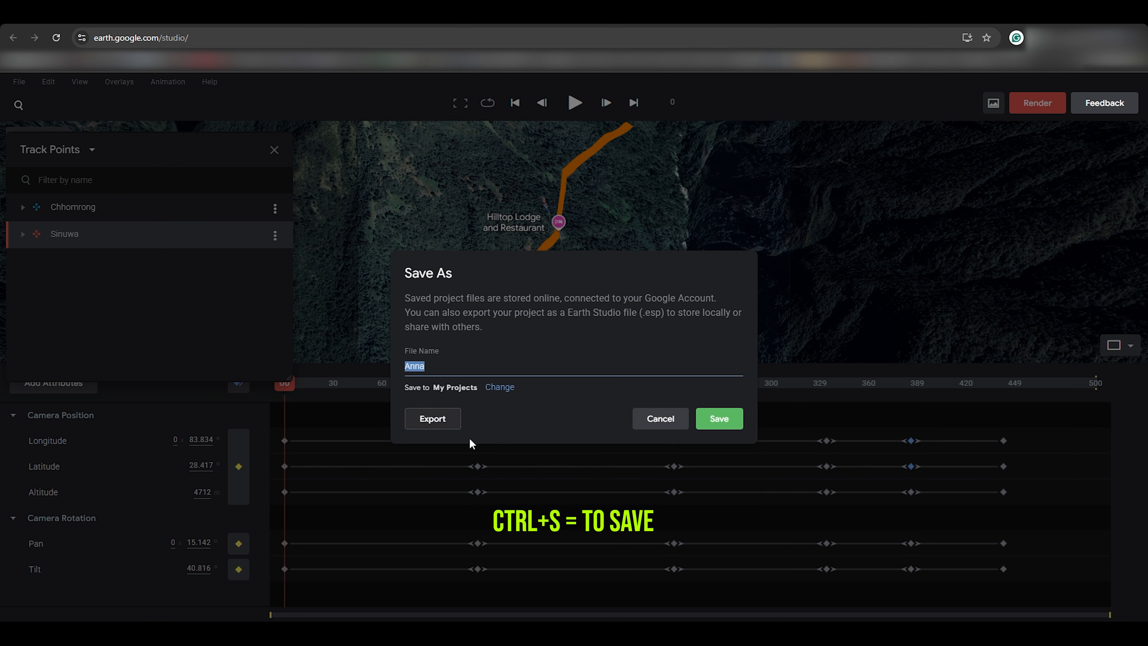
# Step: Save the project as Anna
pyautogui.click(728, 418)
pyautogui.scroll(-5, 618, 263)
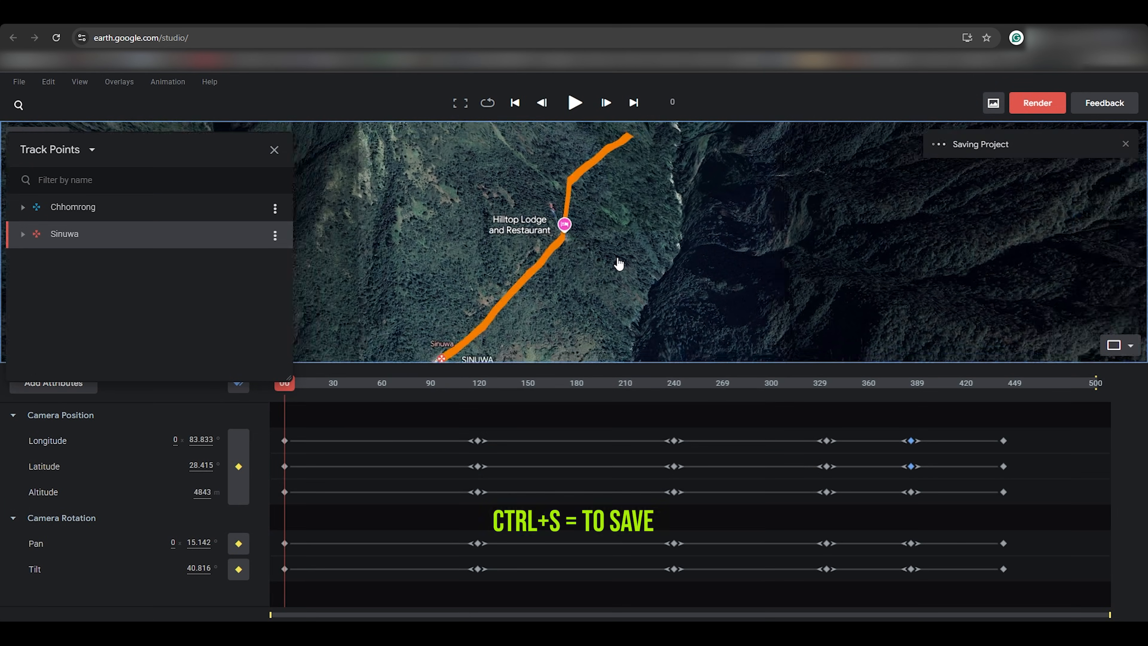
pyautogui.moveTo(608, 307); pyautogui.dragTo(637, 263)
# Step: Hide the Untitled map trail overlay in the Overlays panel
pyautogui.click(275, 150)
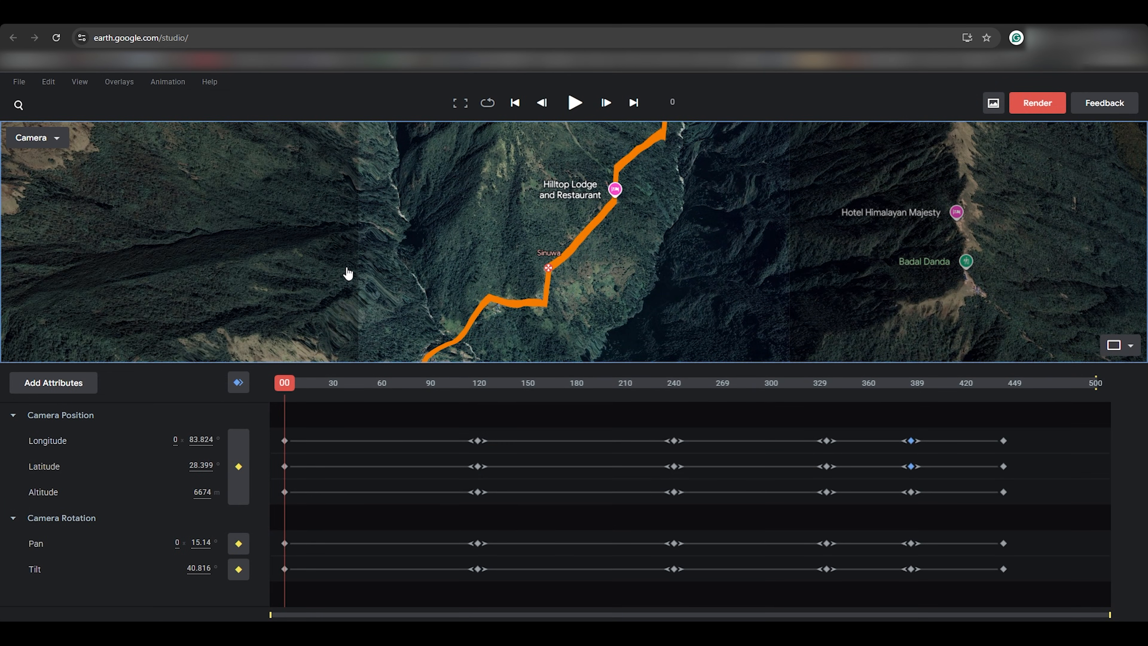
pyautogui.click(119, 82)
pyautogui.click(159, 144)
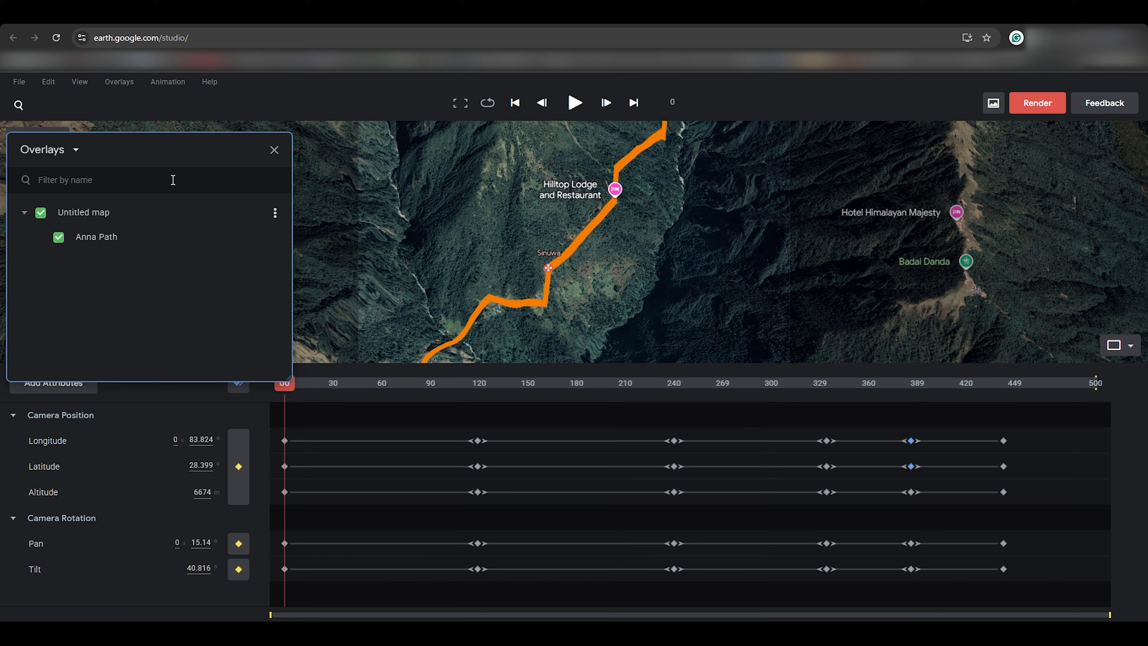
pyautogui.click(41, 213)
# Step: Return to the first frame, switch the map style to Clean, and open render settings
pyautogui.click(451, 397)
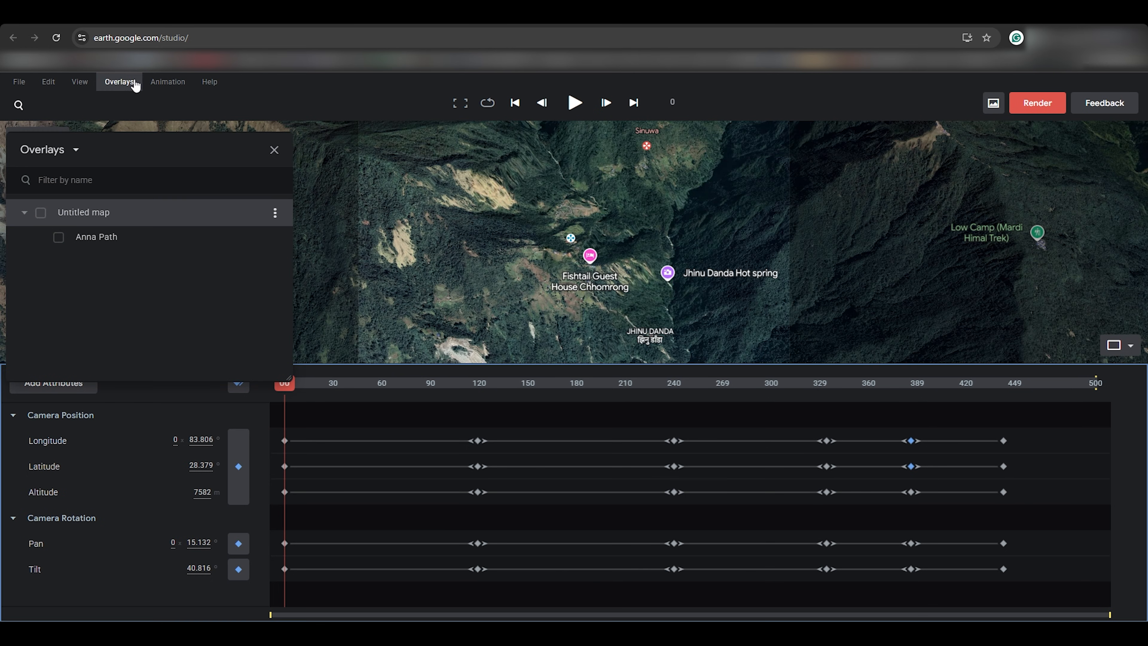
pyautogui.click(80, 82)
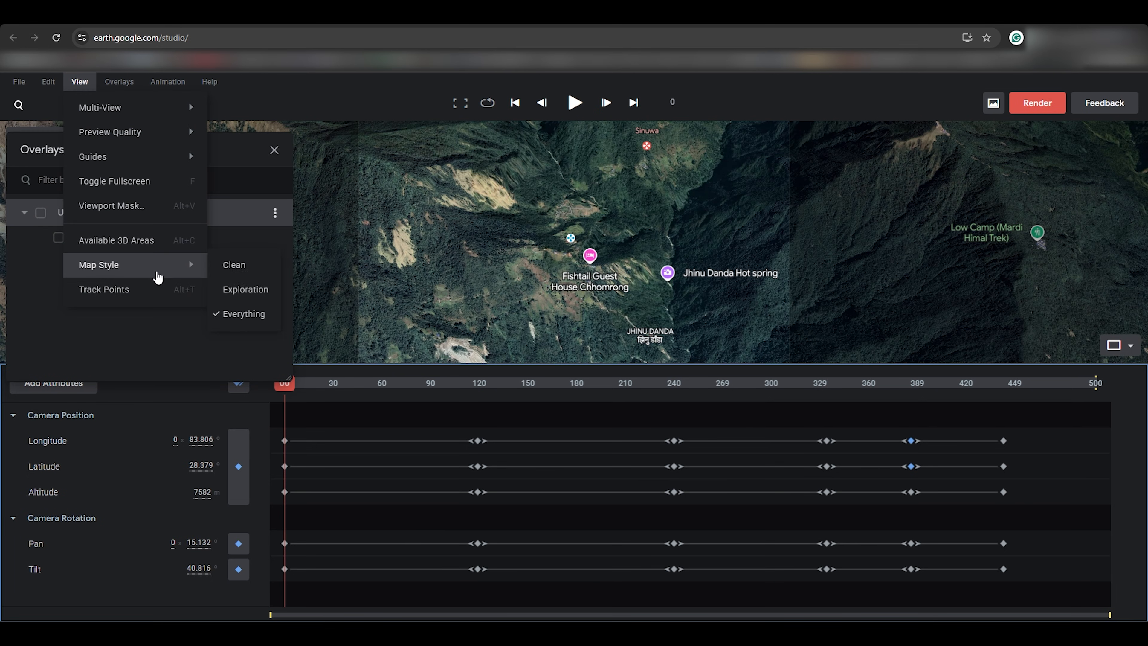
pyautogui.click(252, 266)
pyautogui.click(1044, 106)
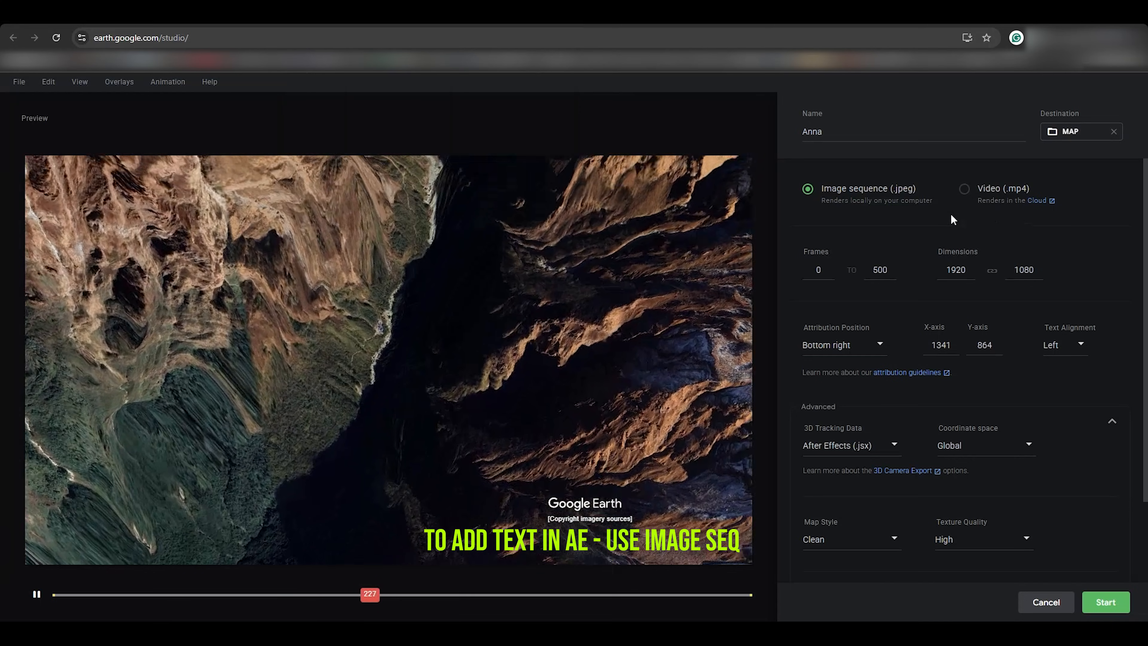
# Step: Send Anna to the cloud renderer as a 1920×1080 Video (.mp4)
pyautogui.click(964, 189)
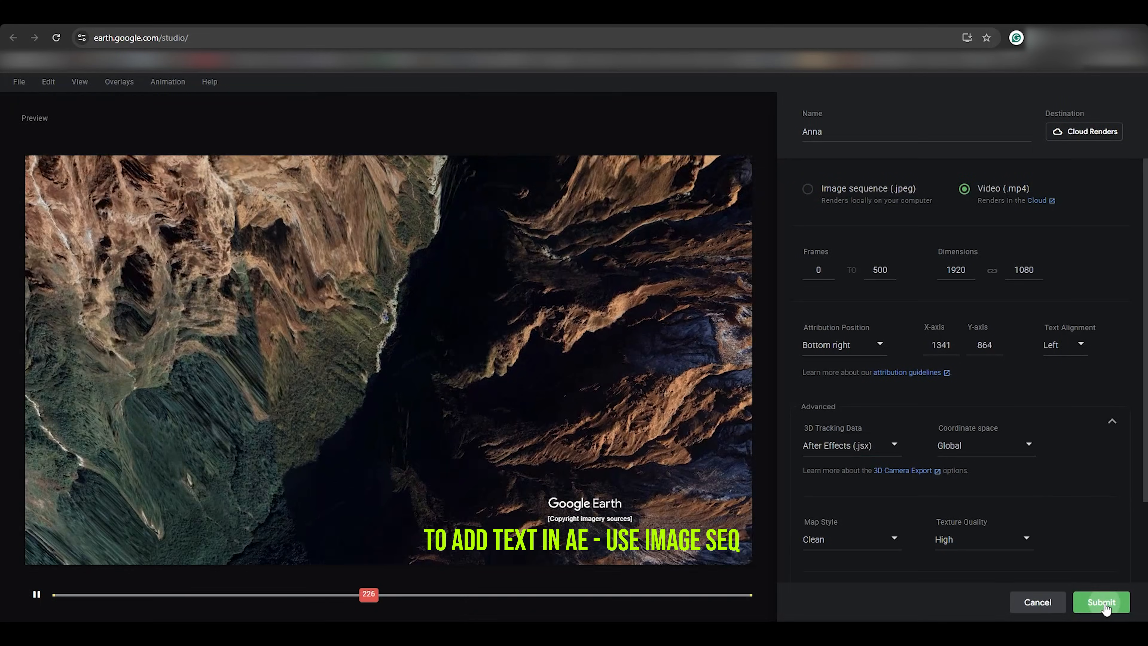
pyautogui.click(1104, 606)
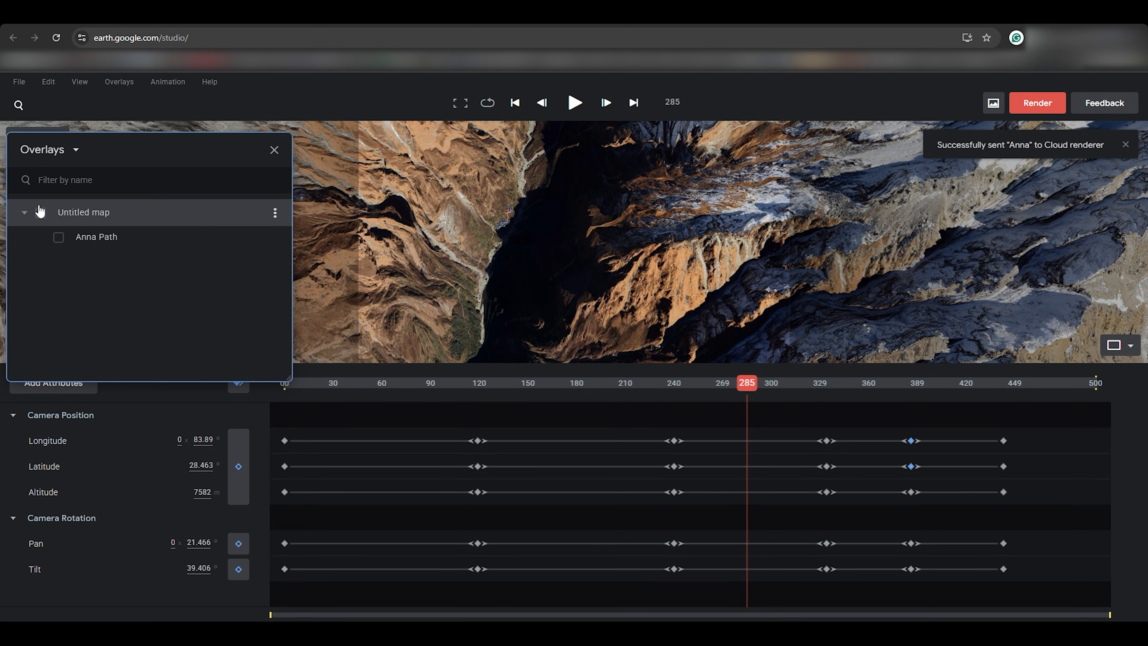
# Step: Re-enable the overlays, reset to frame 0, and remove the Untitled map and Anna Path overlays
pyautogui.click(58, 237)
pyautogui.moveTo(743, 390); pyautogui.dragTo(213, 410)
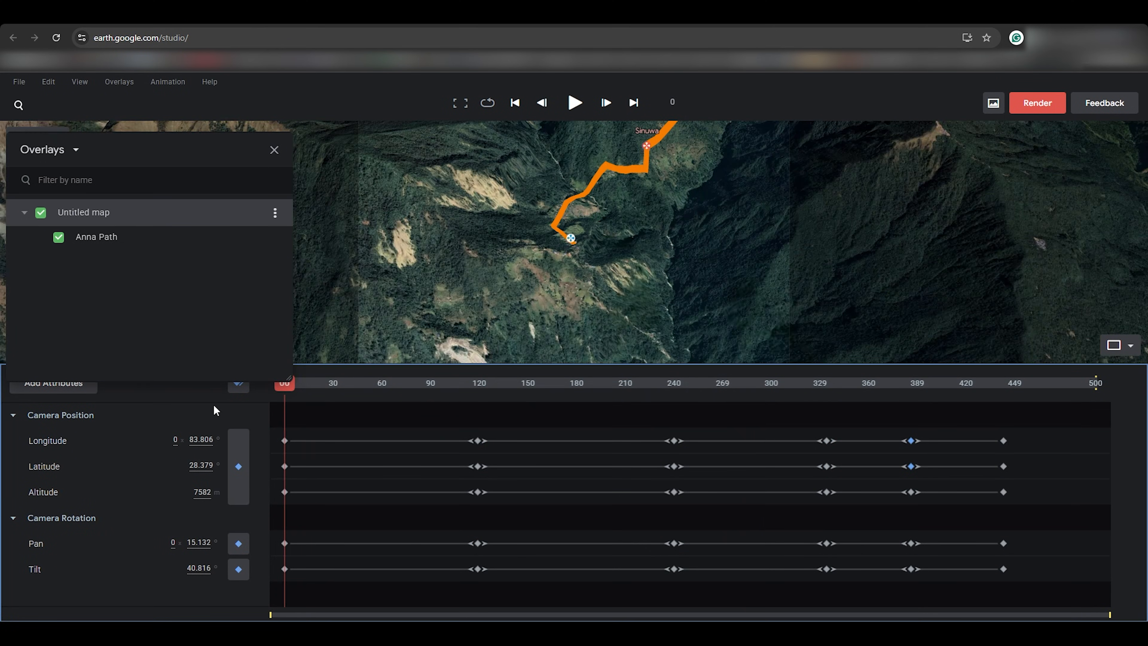
pyautogui.click(1038, 104)
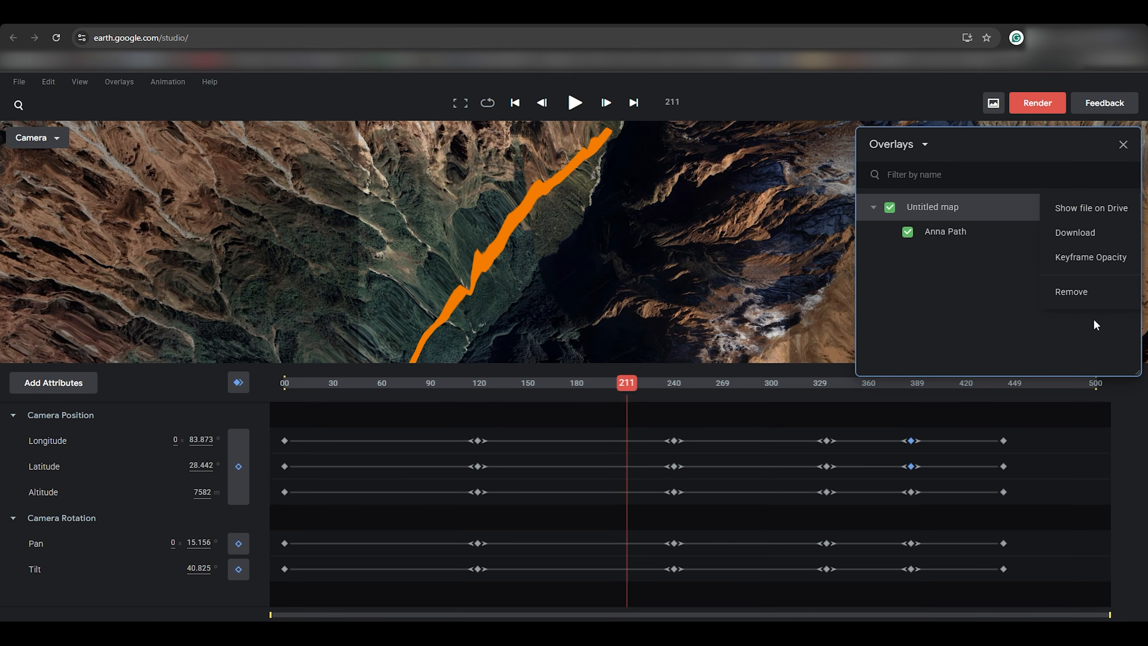
pyautogui.click(1088, 296)
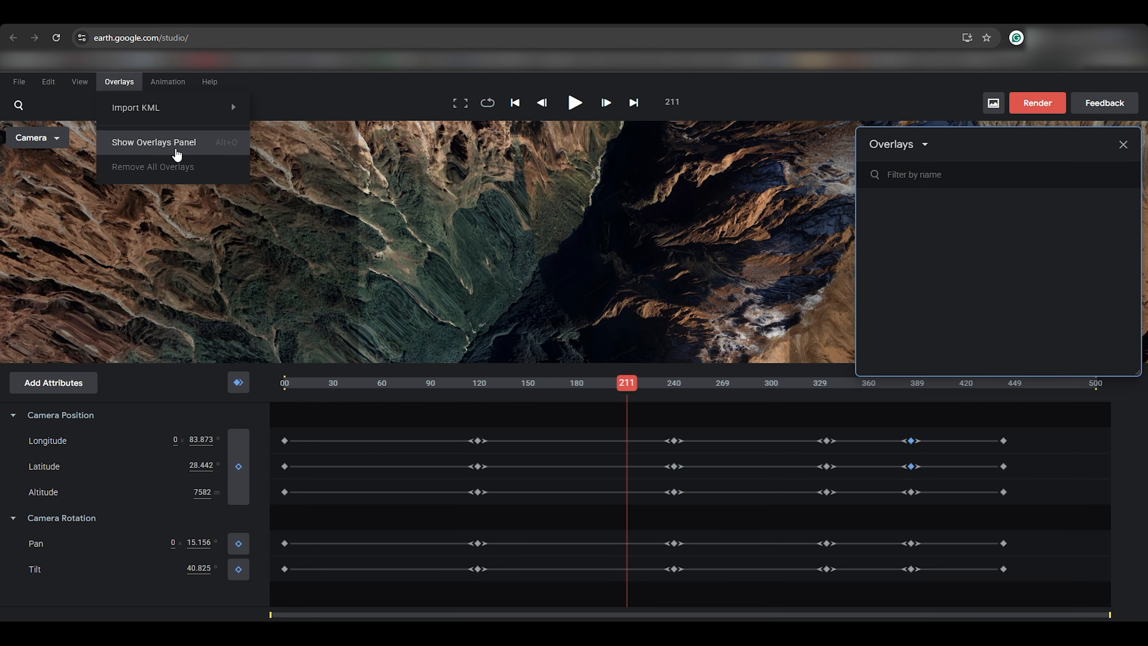
# Step: Import the Anna path KML file and scrub and play the flyover to check the orange trail
pyautogui.click(340, 117)
pyautogui.click(160, 82)
pyautogui.click(478, 303)
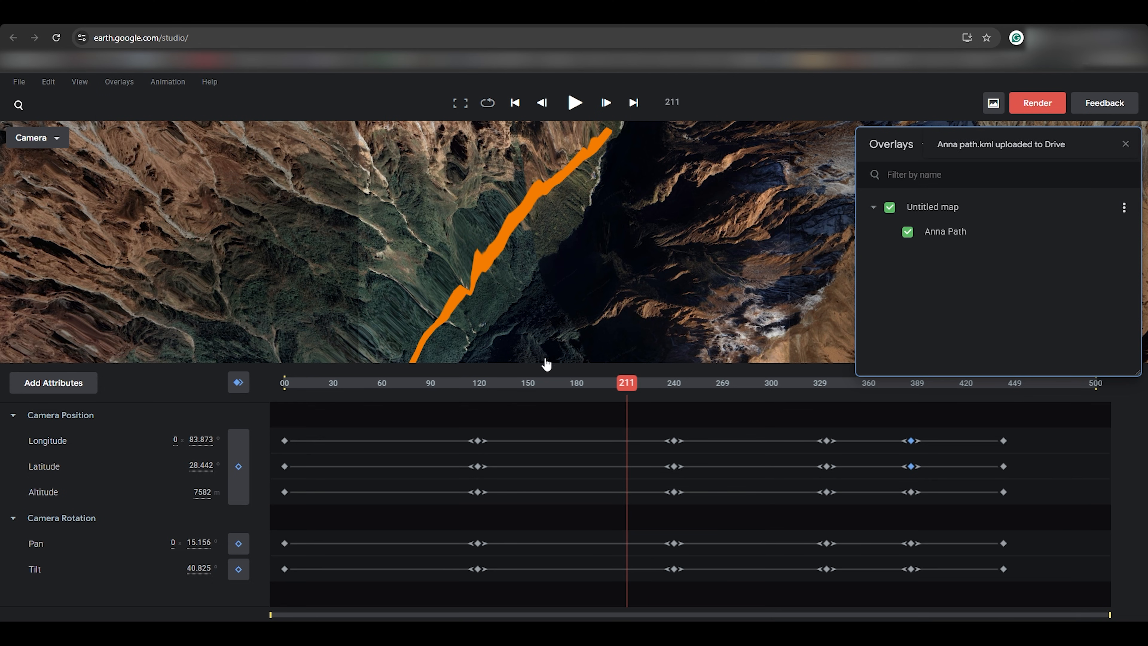
pyautogui.moveTo(308, 395); pyautogui.dragTo(212, 400)
pyautogui.press('space')
pyautogui.press('space')
# Step: Submit Anna (2) as an MP4 video to the cloud renderer
pyautogui.click(1045, 107)
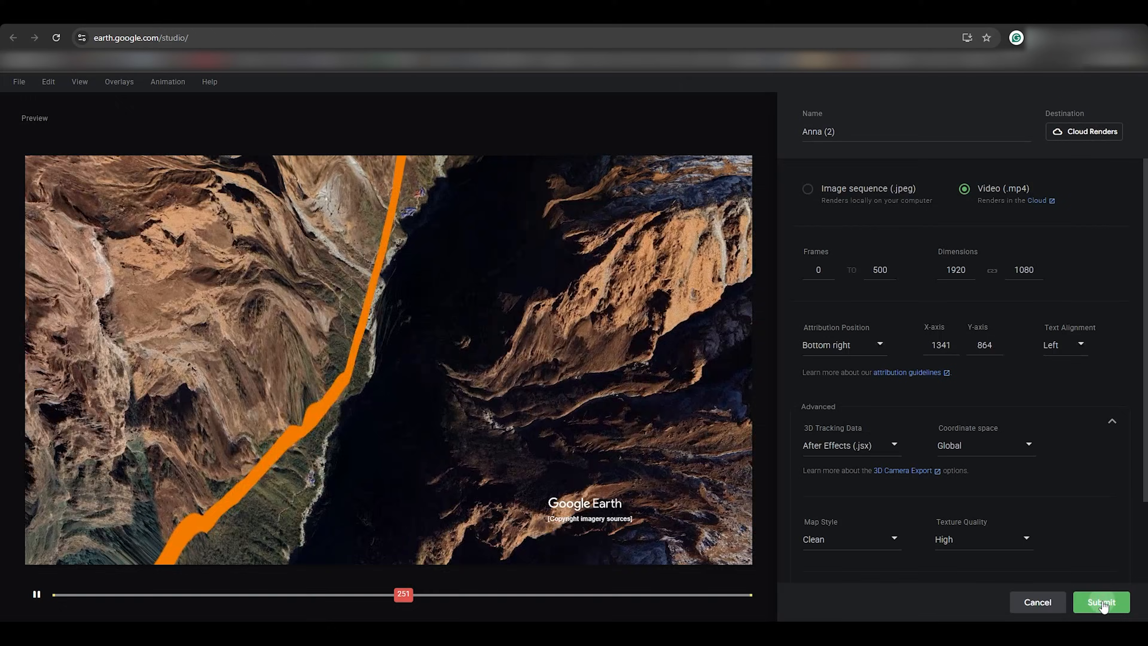
pyautogui.click(1101, 602)
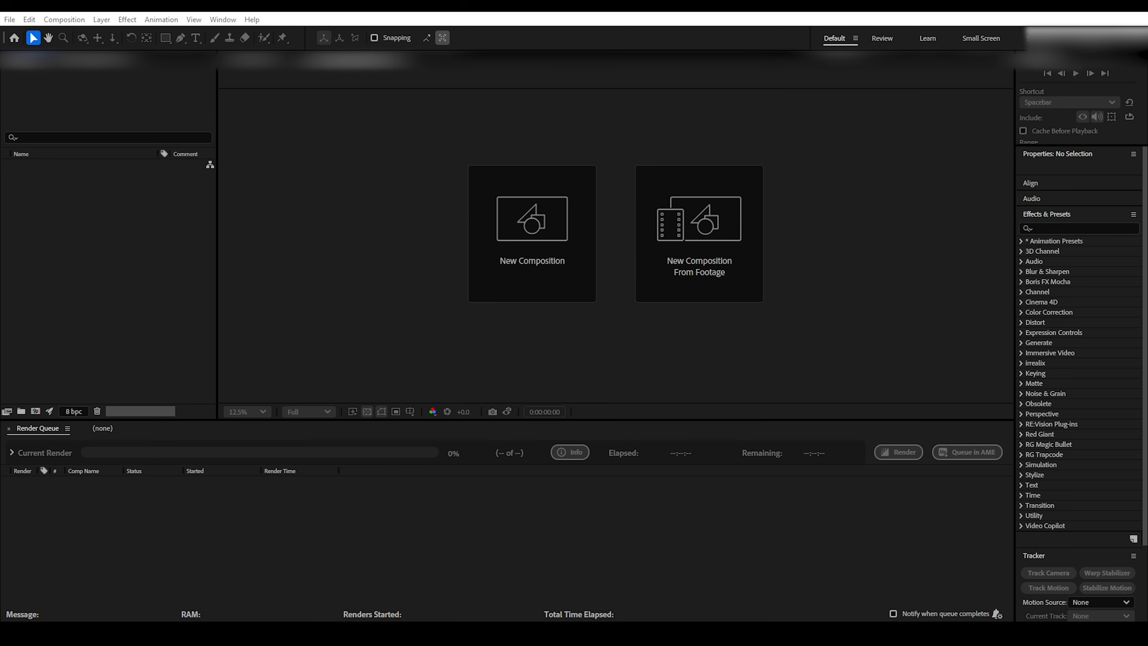
# Step: Import Anna.mp4 and Anna (2).mp4 into the After Effects project
pyautogui.doubleClick(111, 243)
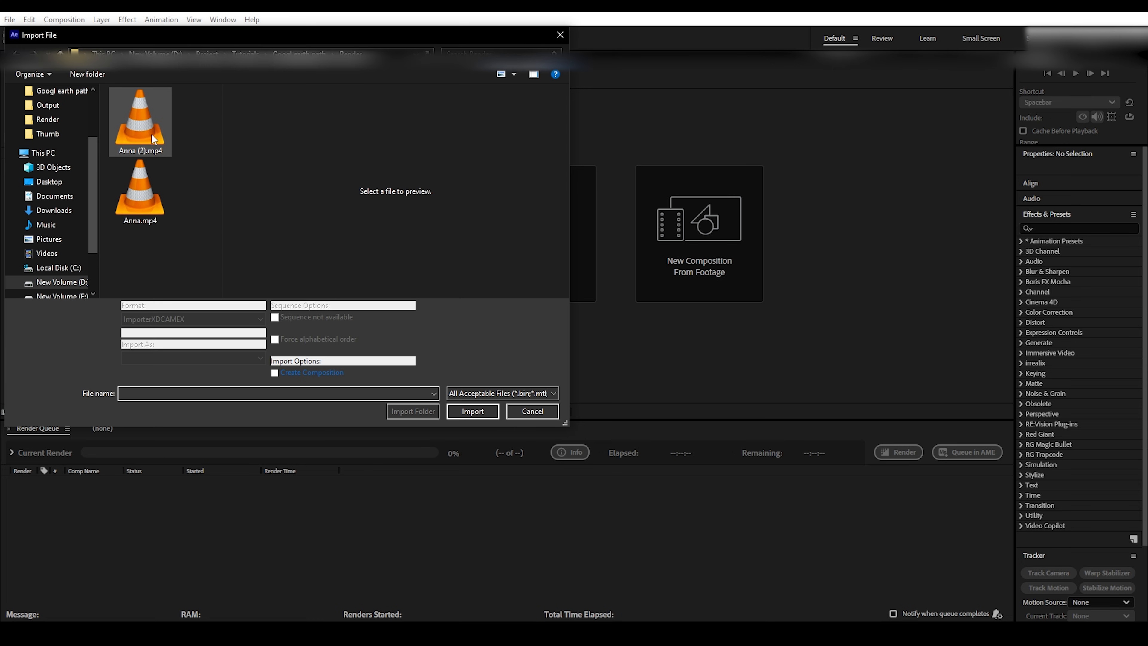
pyautogui.click(472, 410)
pyautogui.click(73, 231)
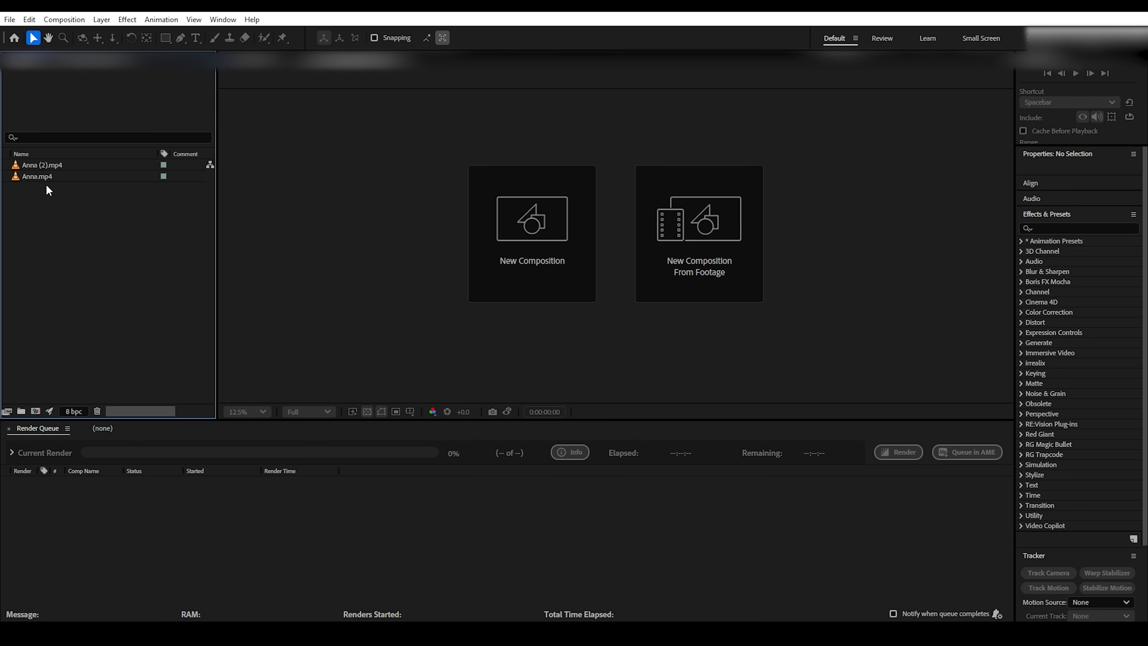
# Step: Create composition Anna from Anna.mp4, stack Anna (2).mp4 on top, and preview it
pyautogui.moveTo(40, 404); pyautogui.dragTo(36, 410)
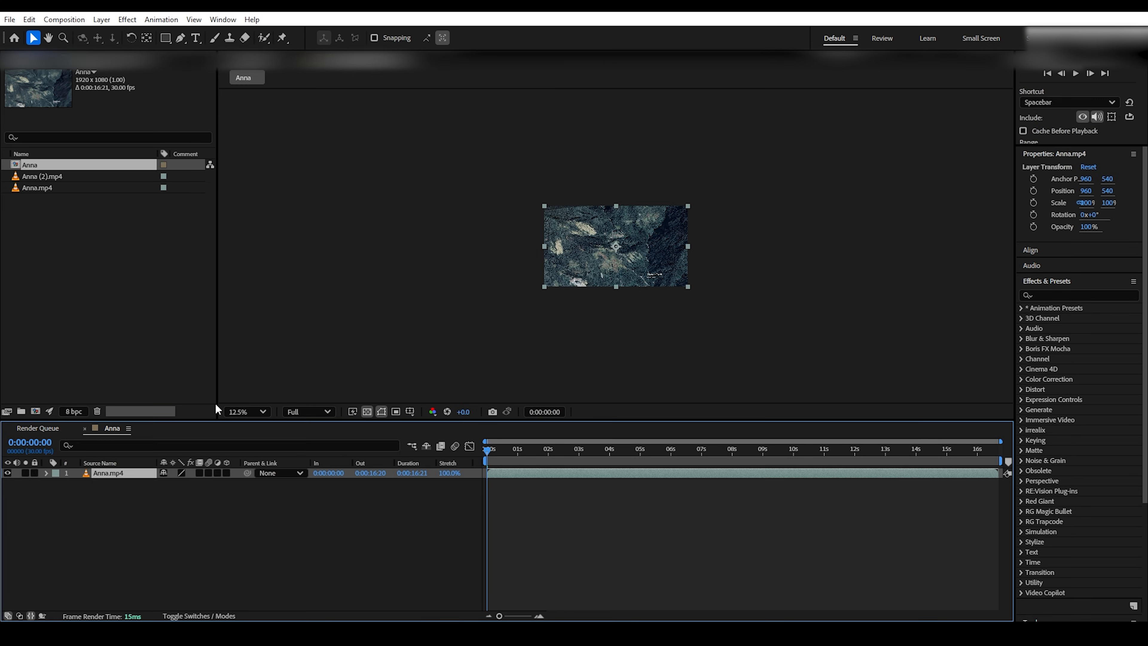
pyautogui.click(247, 412)
pyautogui.click(235, 185)
pyautogui.click(42, 177)
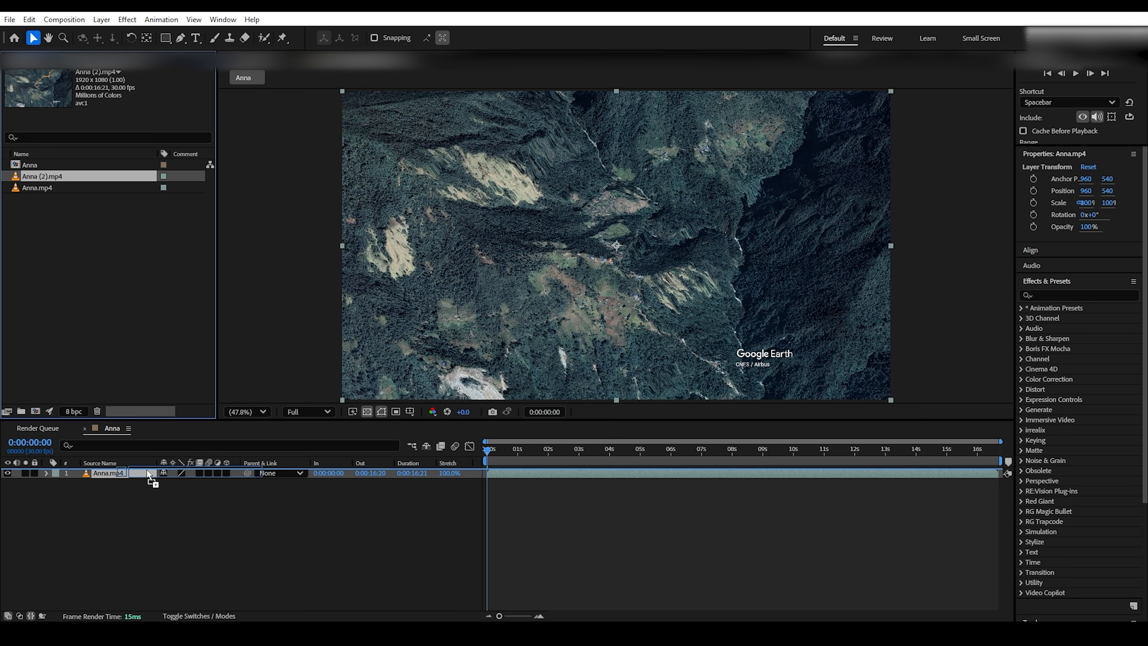
pyautogui.moveTo(150, 474); pyautogui.dragTo(150, 473)
pyautogui.moveTo(489, 453); pyautogui.dragTo(457, 458)
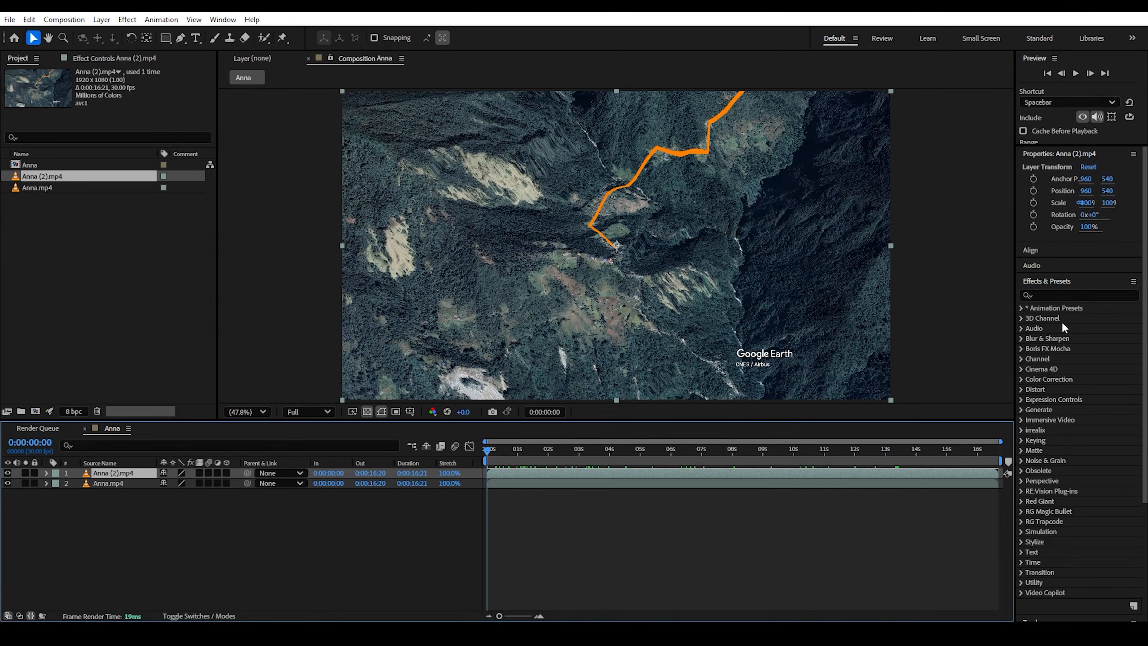
# Step: Apply Difference Matte to the Anna (2).mp4 trail layer and toggle it to check
pyautogui.write('diff')
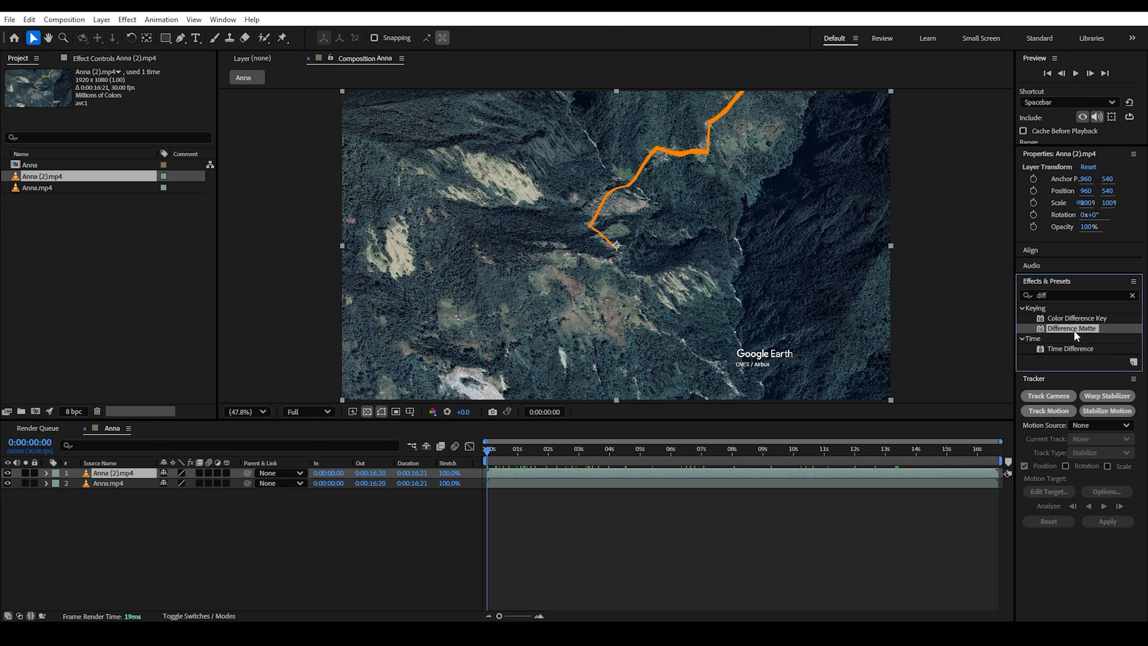
pyautogui.moveTo(1073, 330); pyautogui.dragTo(135, 470)
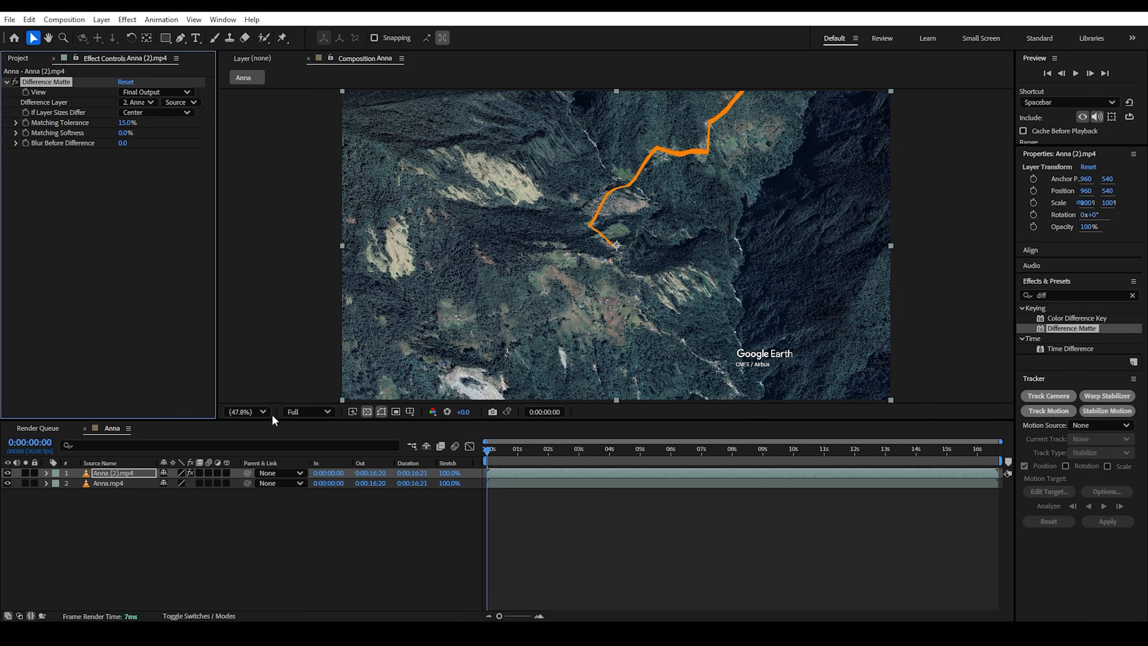
pyautogui.click(10, 472)
pyautogui.click(10, 472)
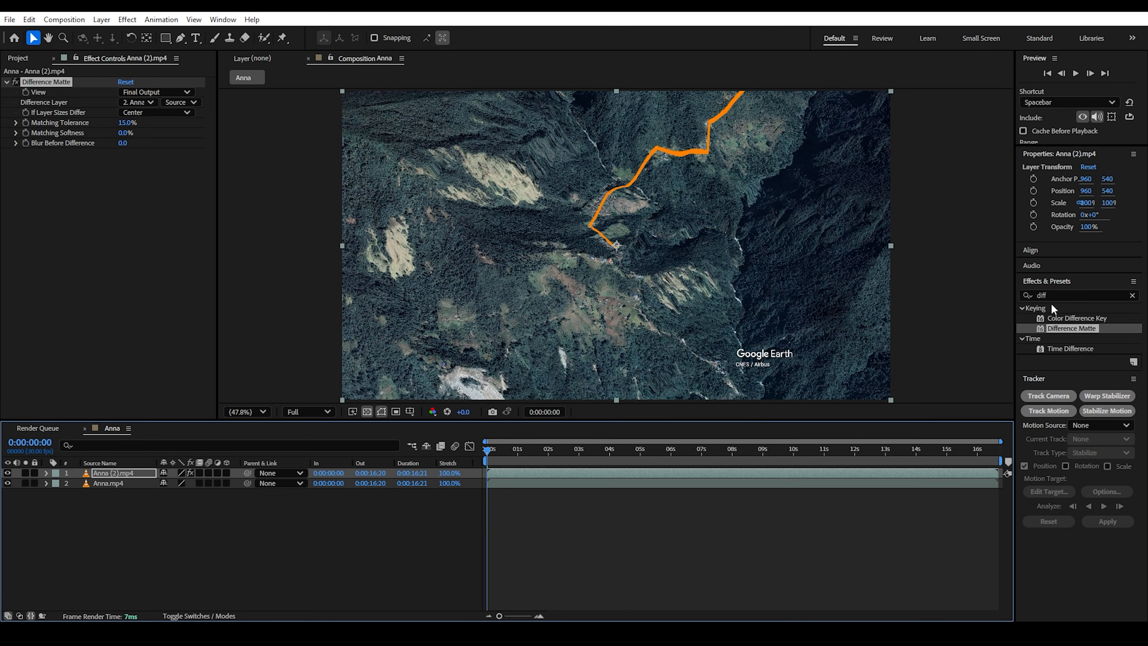
pyautogui.click(30, 489)
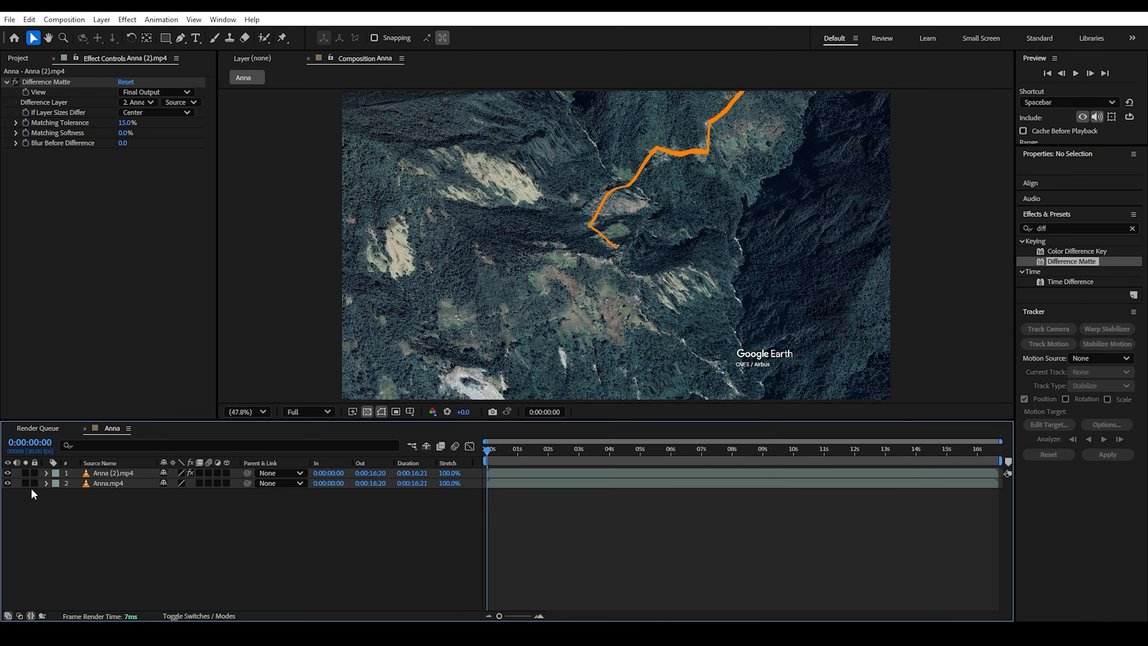
# Step: Hide Anna.mp4 to confirm the path's transparency, then apply Glow to Anna (2).mp4
pyautogui.click(8, 483)
pyautogui.click(140, 473)
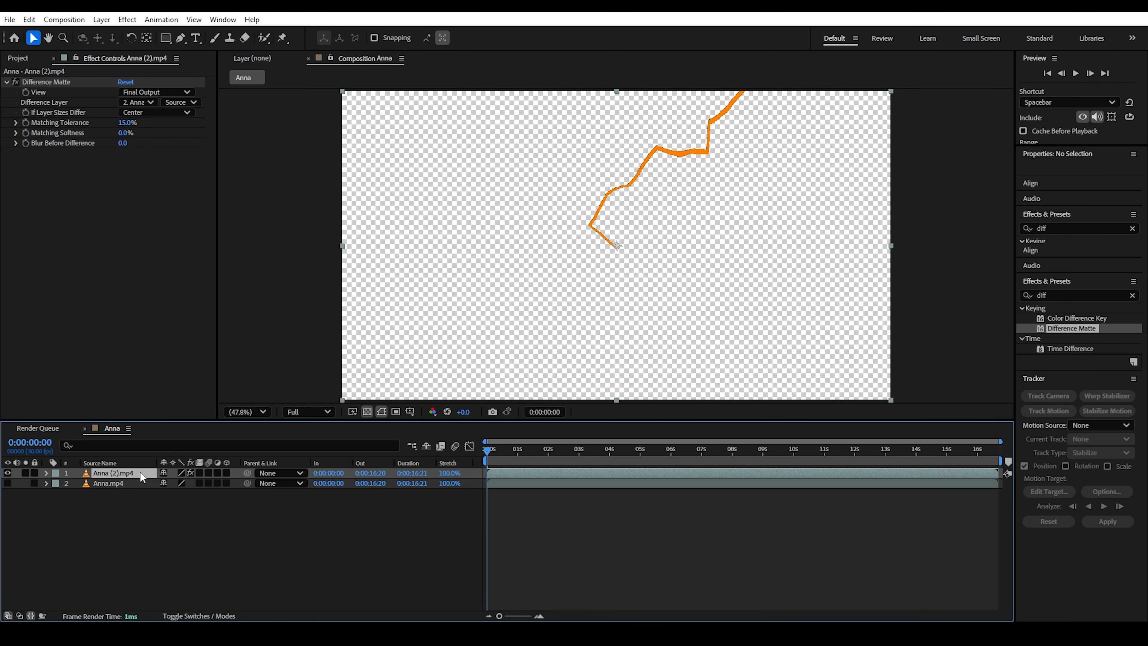
pyautogui.click(7, 483)
pyautogui.write('glo')
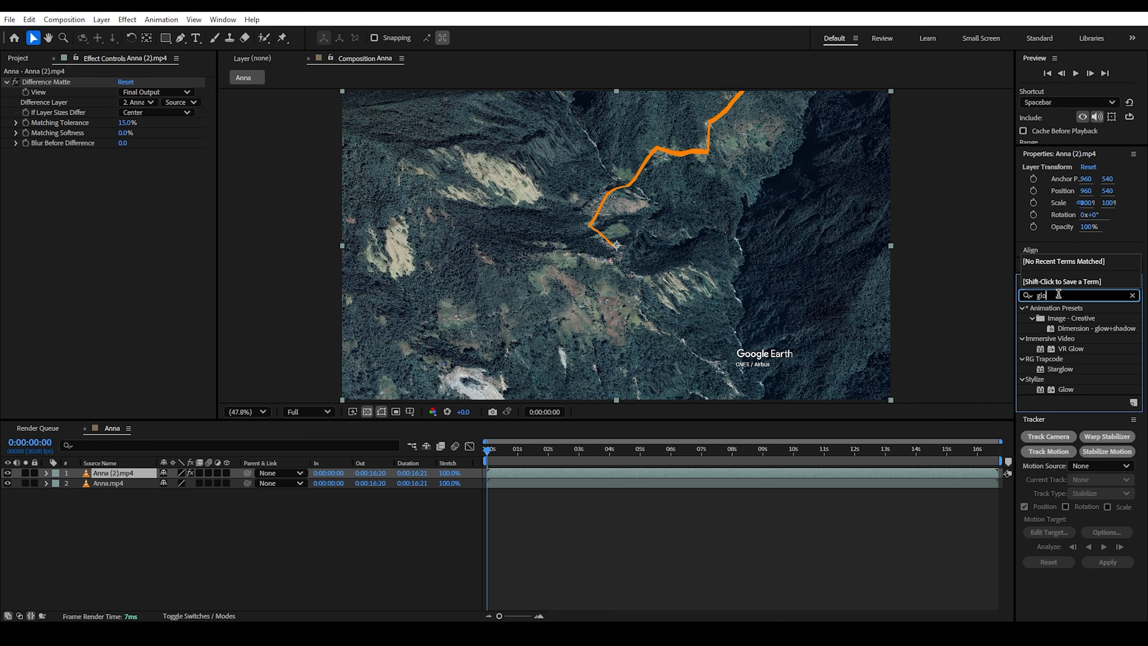
pyautogui.write('w')
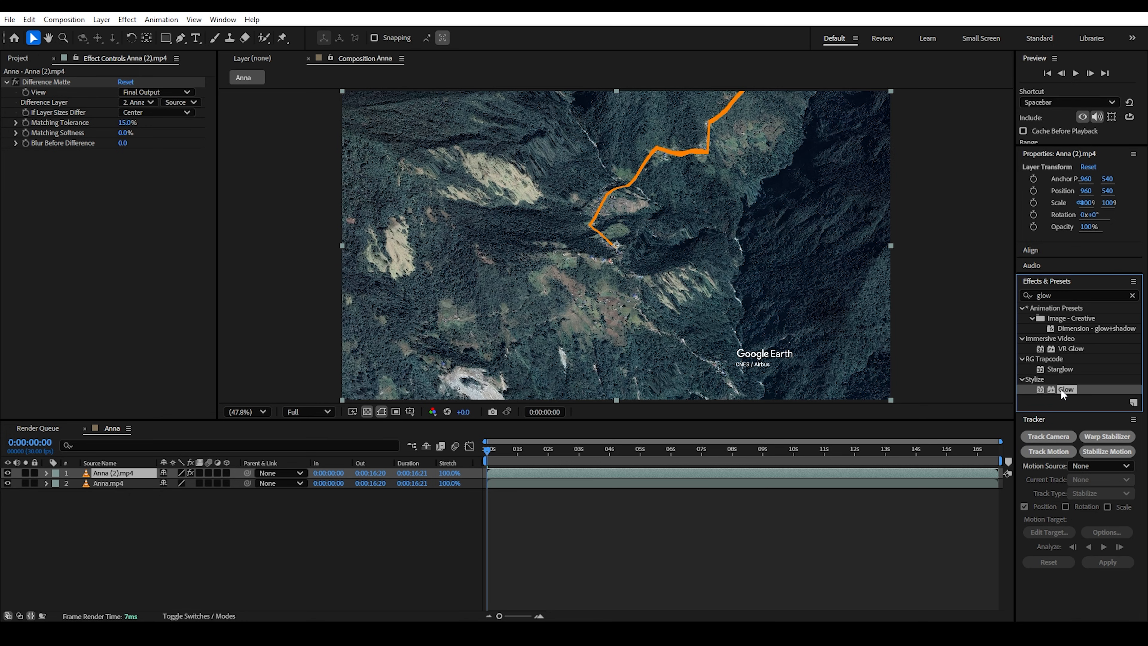
pyautogui.moveTo(1060, 389); pyautogui.dragTo(107, 473)
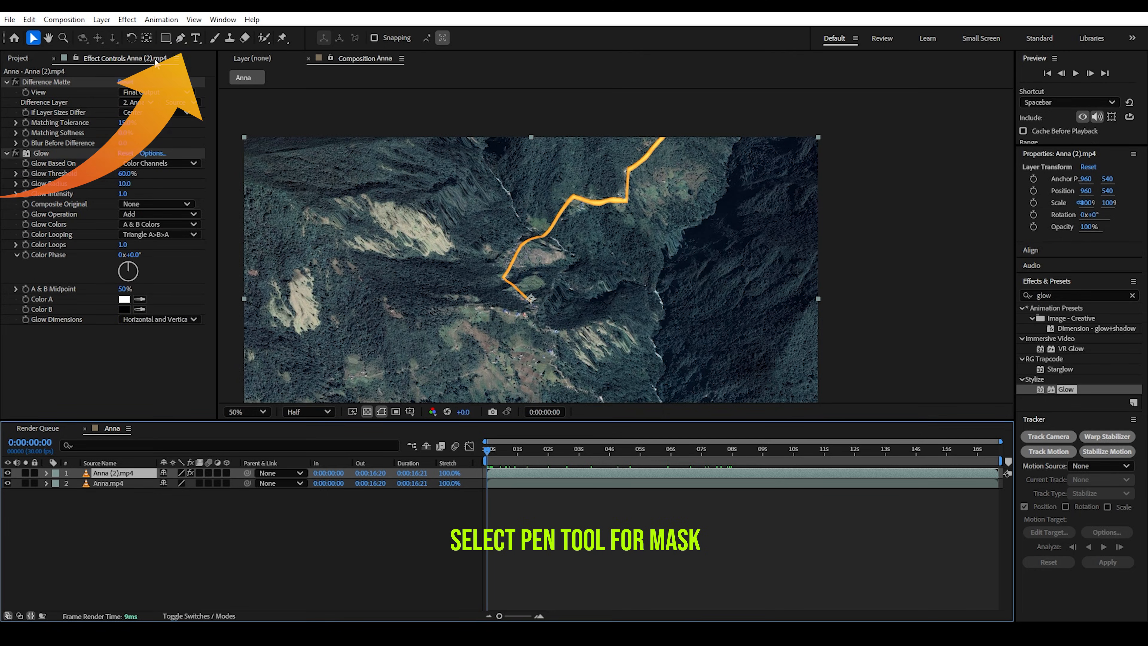
# Step: Draw Mask 1 over the orange path with the Pen tool
pyautogui.press(',')
pyautogui.press('g')
pyautogui.click(499, 103)
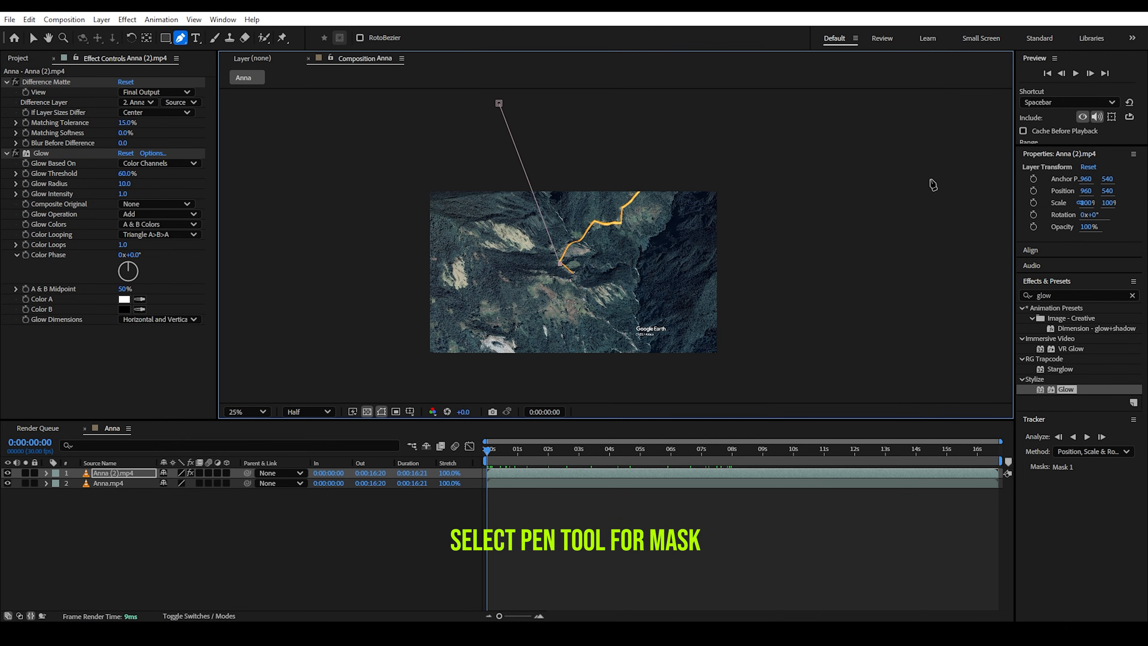
pyautogui.click(944, 177)
pyautogui.scroll(-3, 918, 181)
pyautogui.click(247, 412)
pyautogui.click(257, 186)
pyautogui.scroll(-3, 837, 253)
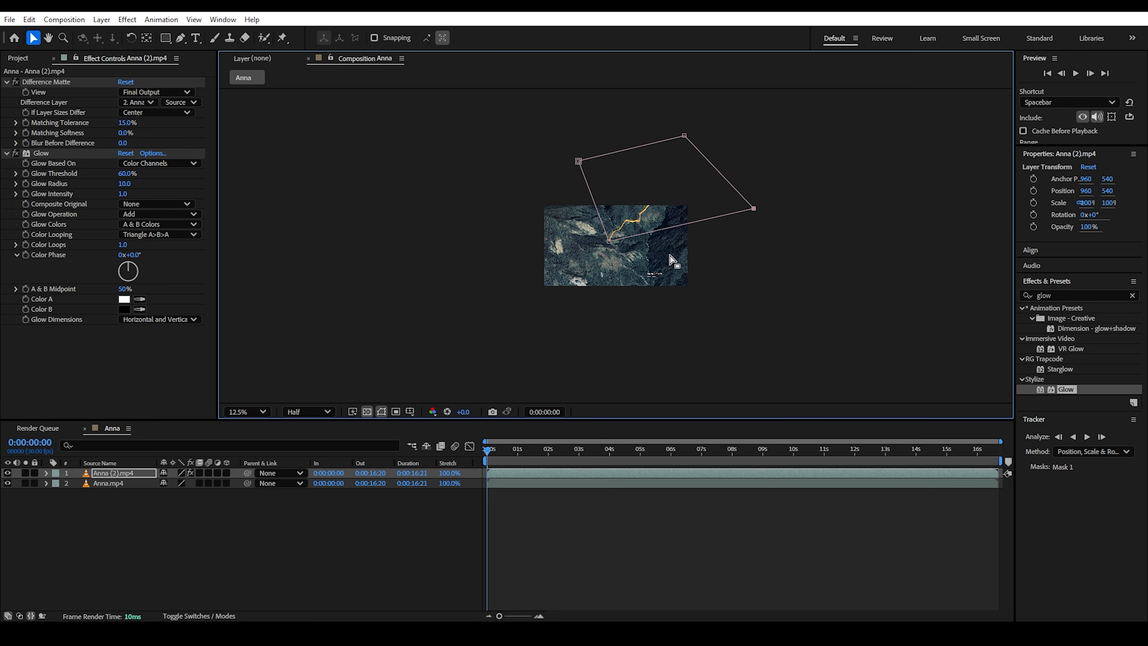
pyautogui.press('.')
# Step: Set Mask 1's mode to Subtract to hide the path beneath it
pyautogui.click(45, 473)
pyautogui.click(57, 484)
pyautogui.click(183, 493)
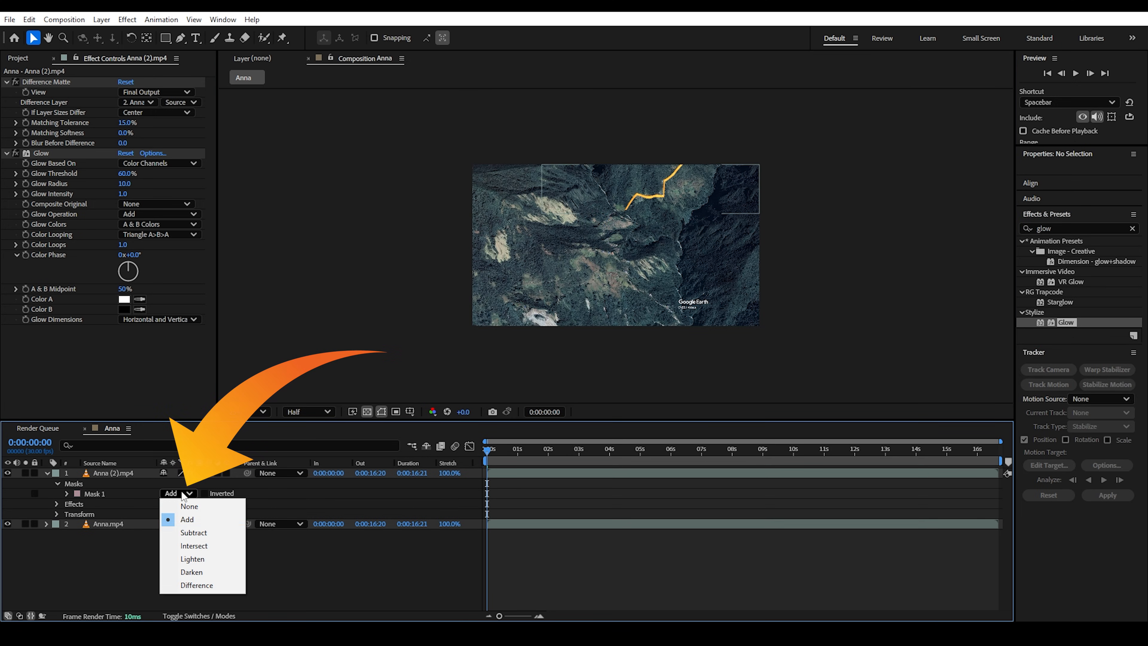
pyautogui.click(199, 532)
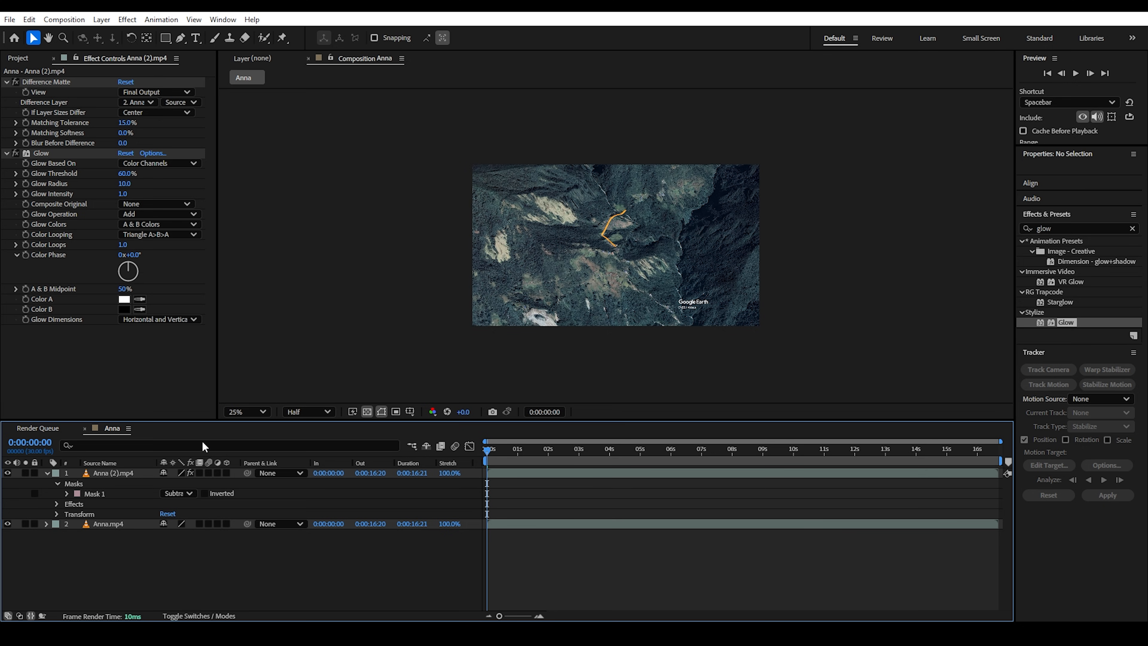
# Step: Adjust Mask 1's points and set a Mask Path keyframe at 0 s
pyautogui.click(98, 491)
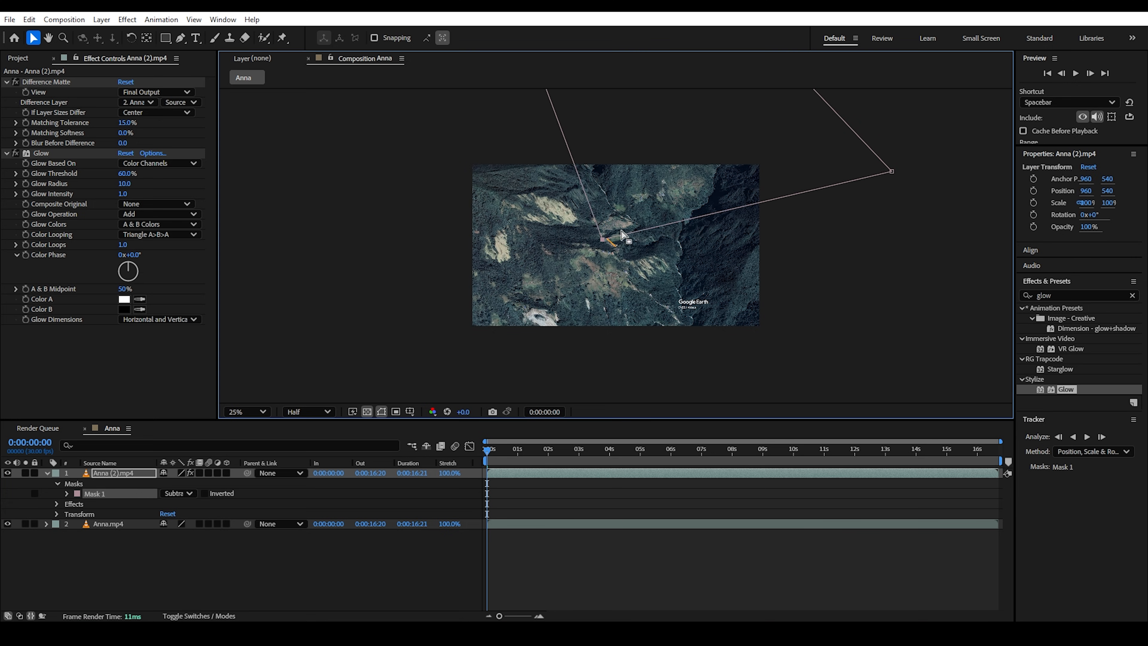
pyautogui.moveTo(602, 239); pyautogui.dragTo(603, 235)
pyautogui.moveTo(892, 171); pyautogui.dragTo(892, 148)
pyautogui.moveTo(847, 188); pyautogui.dragTo(803, 281, button='middle')
pyautogui.click(67, 493)
pyautogui.click(87, 504)
# Step: At 4 s, move a mask point to uncover more of the path
pyautogui.moveTo(488, 451); pyautogui.dragTo(610, 455)
pyautogui.click(589, 345)
pyautogui.moveTo(558, 327); pyautogui.dragTo(564, 325)
pyautogui.moveTo(611, 451); pyautogui.dragTo(732, 452)
pyautogui.scroll(-1, 587, 290)
pyautogui.click(256, 413)
pyautogui.click(250, 176)
# Step: Reshape the mask at about 8 s and 9:27 to reveal more of the route
pyautogui.click(583, 235)
pyautogui.moveTo(581, 225); pyautogui.dragTo(593, 237)
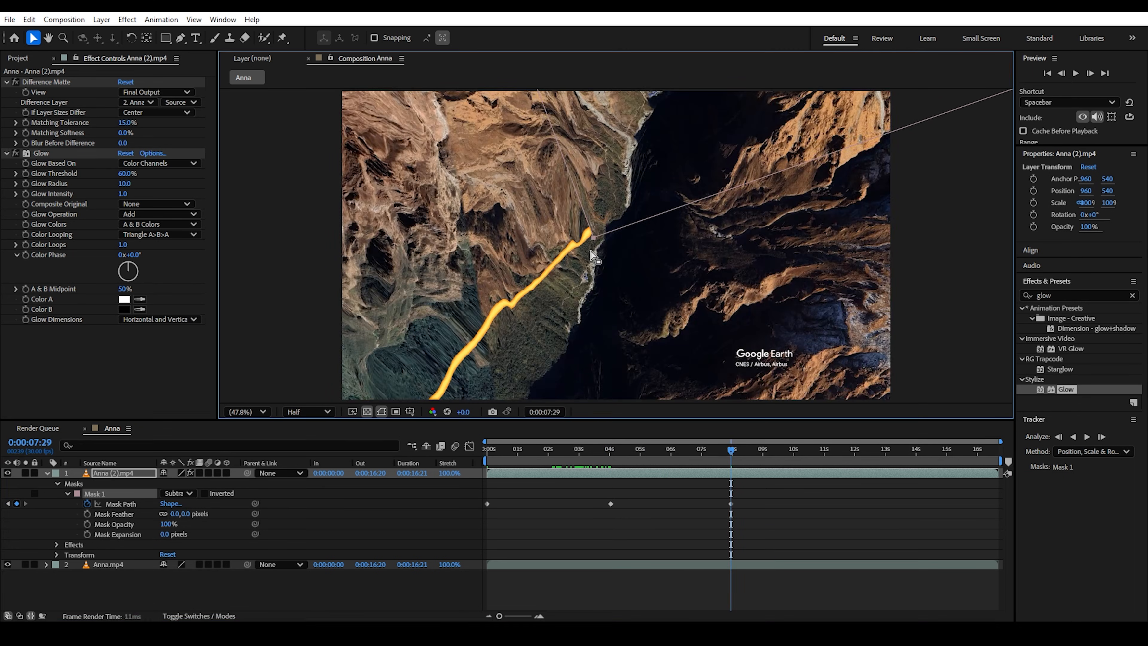
pyautogui.moveTo(731, 451); pyautogui.dragTo(790, 453)
pyautogui.scroll(-2, 604, 244)
pyautogui.click(605, 244)
pyautogui.moveTo(604, 244); pyautogui.dragTo(484, 241)
# Step: Keyframe further mask reveals at 10:28 and 11:16
pyautogui.click(794, 451)
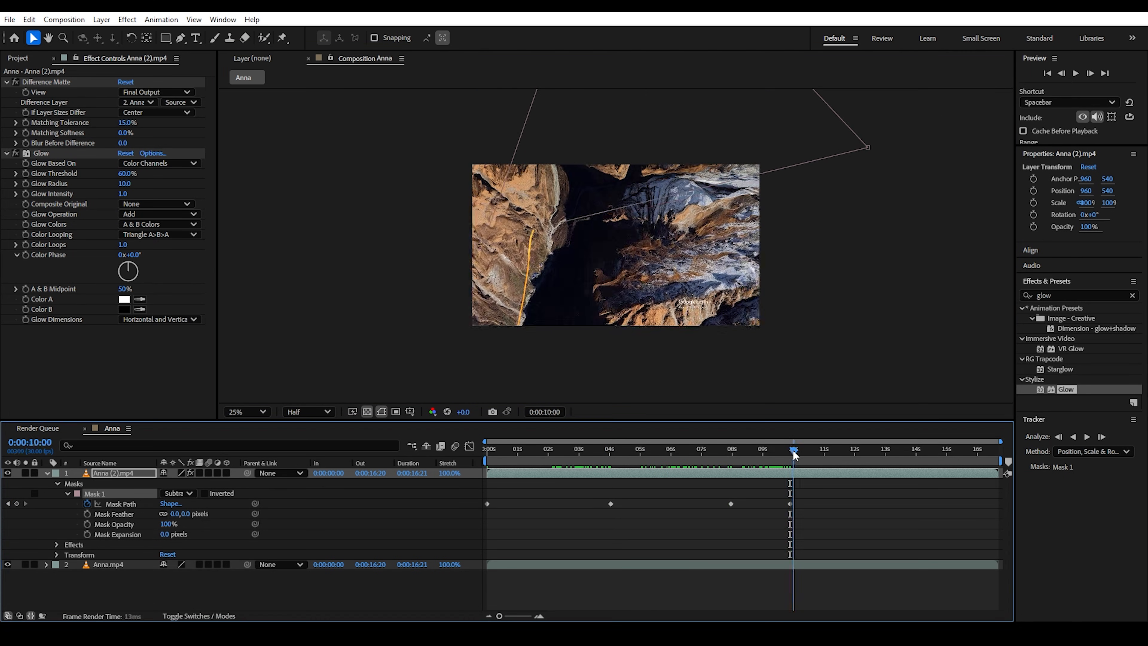
pyautogui.moveTo(823, 451); pyautogui.dragTo(822, 452)
pyautogui.moveTo(588, 190); pyautogui.dragTo(630, 284, button='middle')
pyautogui.moveTo(585, 172); pyautogui.dragTo(416, 170)
pyautogui.moveTo(534, 253); pyautogui.dragTo(458, 178, button='middle')
pyautogui.moveTo(821, 453); pyautogui.dragTo(840, 454)
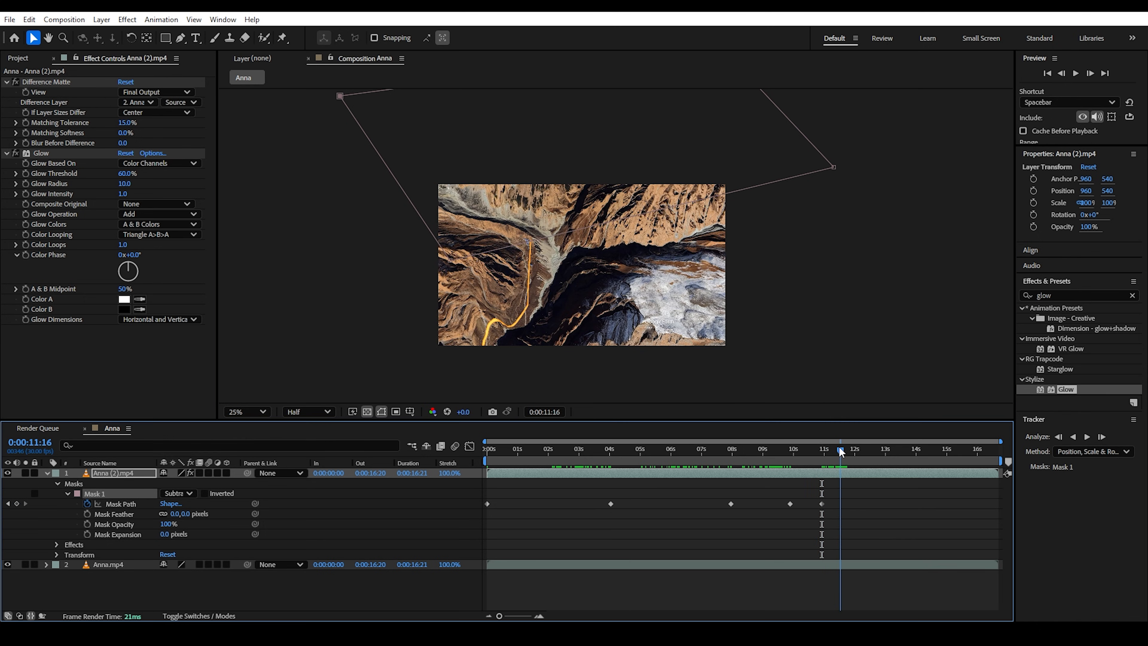
pyautogui.moveTo(449, 260); pyautogui.dragTo(426, 284)
pyautogui.moveTo(840, 451); pyautogui.dragTo(844, 451)
# Step: Finish the path reveal around 12 s and scrub back to check it
pyautogui.moveTo(402, 260); pyautogui.dragTo(402, 204)
pyautogui.moveTo(833, 143); pyautogui.dragTo(856, 379)
pyautogui.moveTo(786, 212); pyautogui.dragTo(745, 268, button='middle')
pyautogui.moveTo(679, 100); pyautogui.dragTo(824, 100)
pyautogui.moveTo(827, 217); pyautogui.dragTo(787, 173, button='middle')
pyautogui.moveTo(864, 450); pyautogui.dragTo(852, 450)
pyautogui.moveTo(319, 250); pyautogui.dragTo(320, 369)
pyautogui.moveTo(853, 451); pyautogui.dragTo(952, 464)
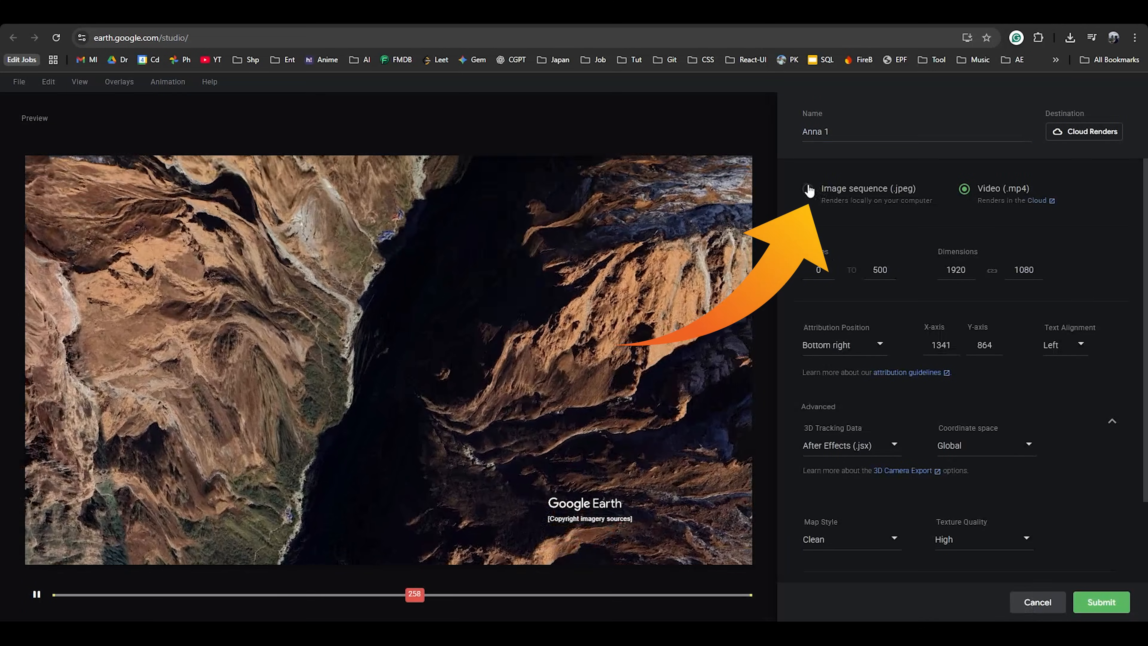
pyautogui.click(815, 190)
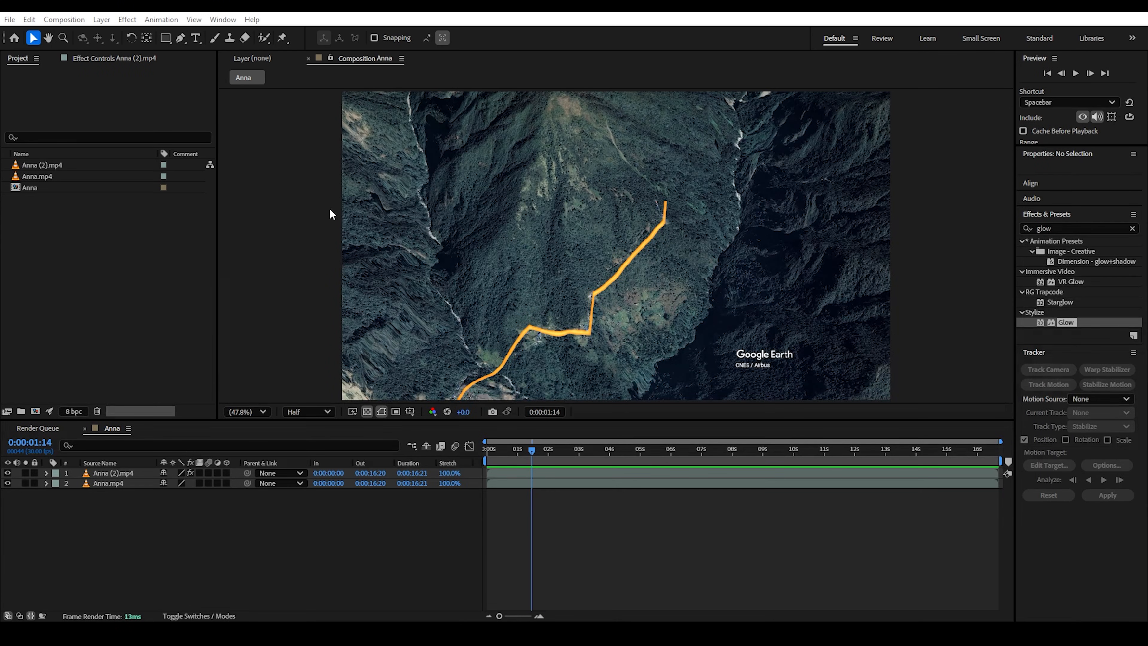
# Step: Run the Annapurna 2.jsx script file to generate the Annapurna 2 composition
pyautogui.click(9, 19)
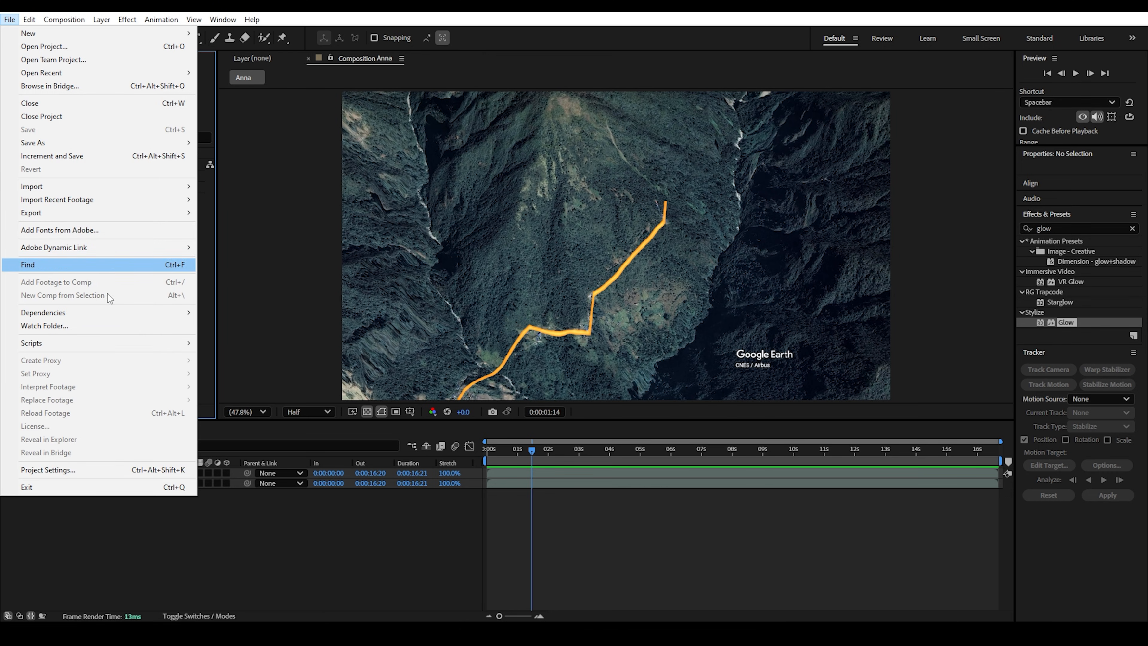
pyautogui.moveTo(172, 343)
pyautogui.click(261, 343)
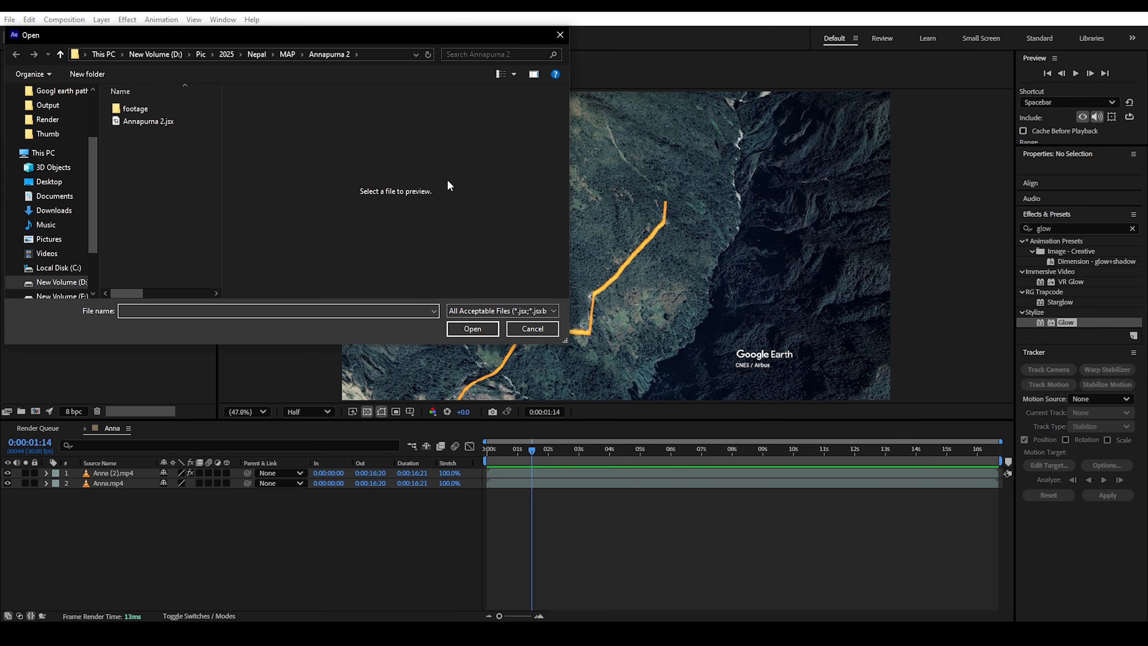
pyautogui.click(151, 120)
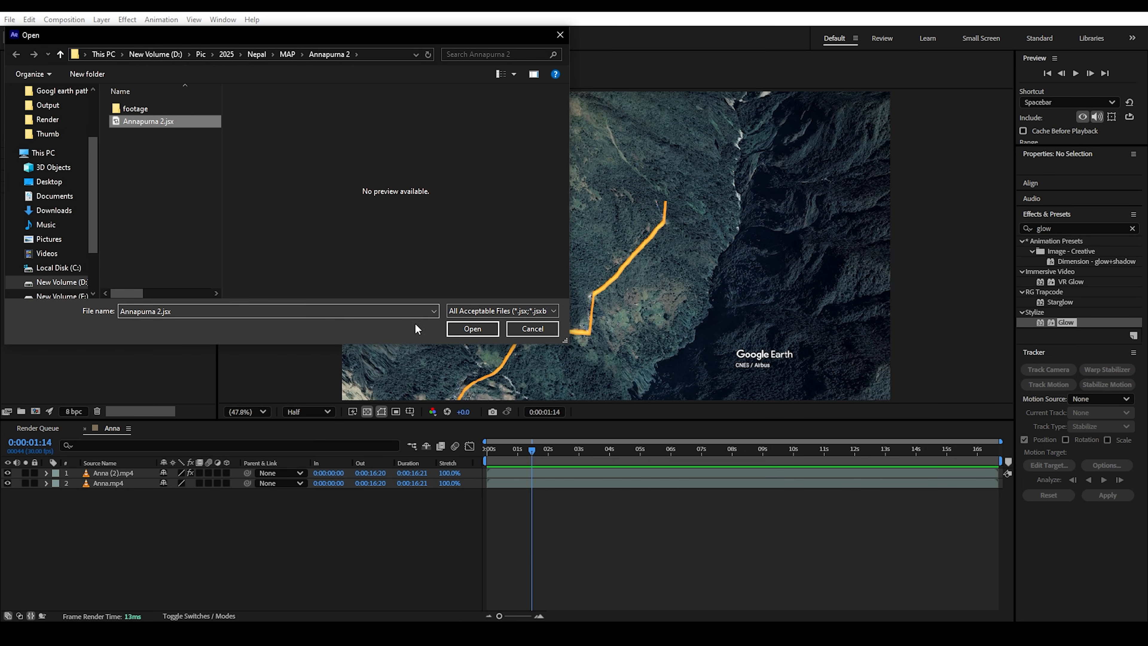
pyautogui.click(471, 329)
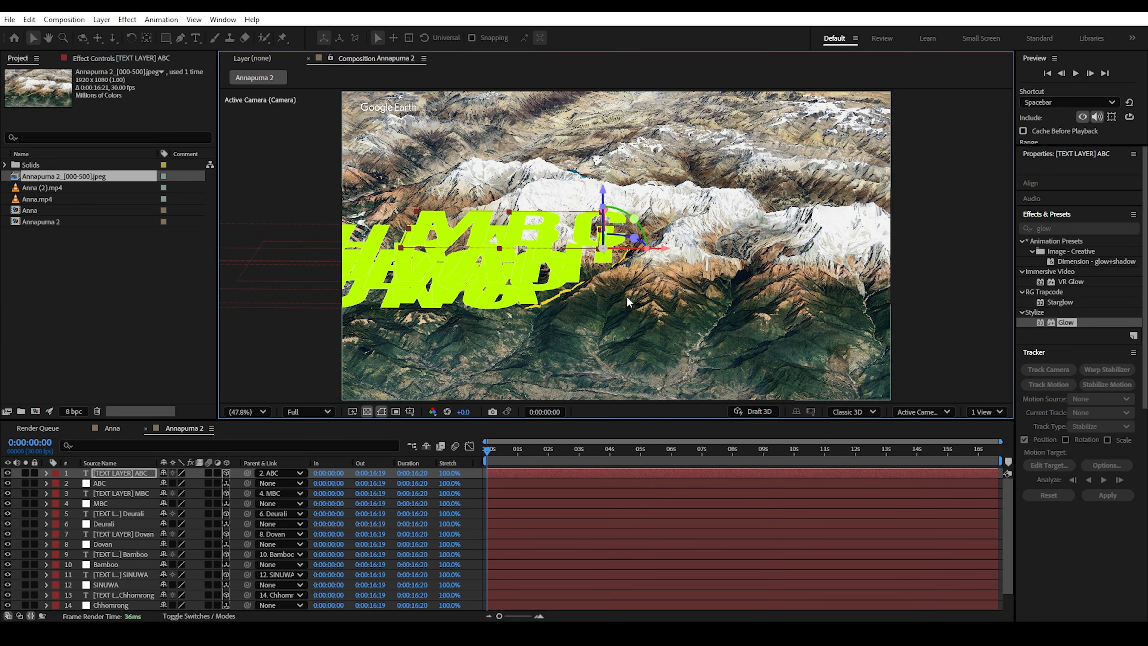
# Step: Preview the camera move, then select the MBC, Deurali, Dovan, Bamboo, SINUWA and Chhomrong label layers
pyautogui.moveTo(494, 452); pyautogui.dragTo(493, 417)
pyautogui.keyDown('ctrl'); pyautogui.click(120, 493); pyautogui.keyUp('ctrl')
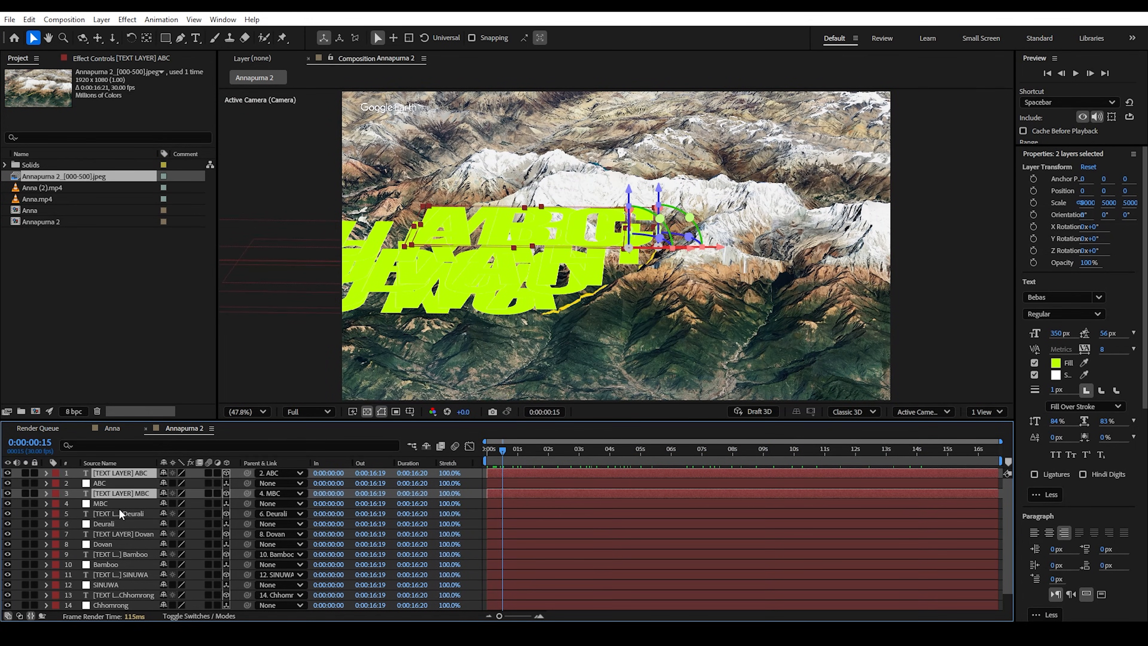
pyautogui.keyDown('ctrl'); pyautogui.click(118, 513); pyautogui.keyUp('ctrl')
pyautogui.keyDown('ctrl'); pyautogui.click(121, 533); pyautogui.keyUp('ctrl')
pyautogui.keyDown('ctrl'); pyautogui.click(120, 554); pyautogui.keyUp('ctrl')
pyautogui.keyDown('ctrl'); pyautogui.click(115, 595); pyautogui.keyUp('ctrl')
pyautogui.keyDown('ctrl'); pyautogui.click(136, 574); pyautogui.keyUp('ctrl')
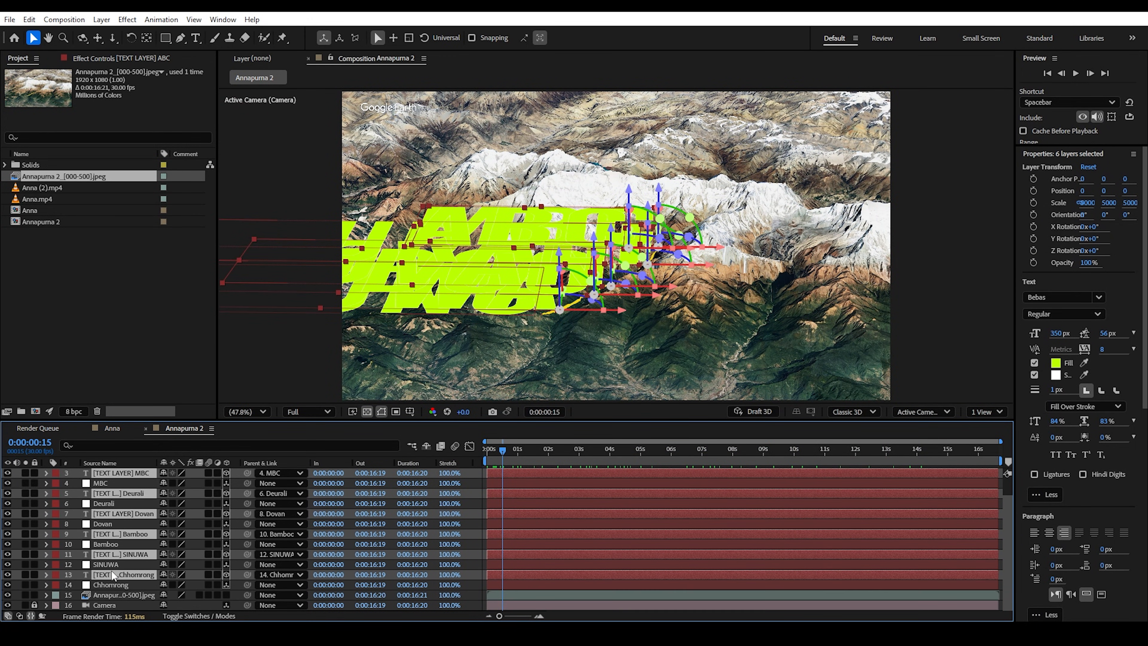
# Step: Set the seven selected village label layers to 100% scale and return to the timeline start
pyautogui.press('s')
pyautogui.click(205, 483)
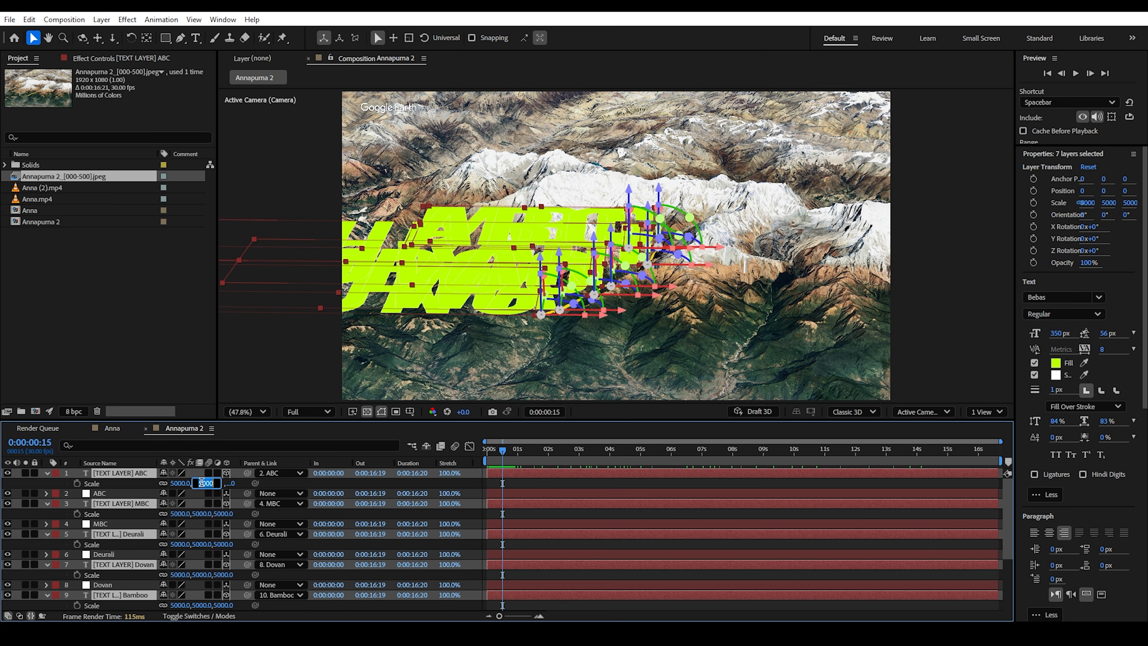
pyautogui.write('100')
pyautogui.press('Return')
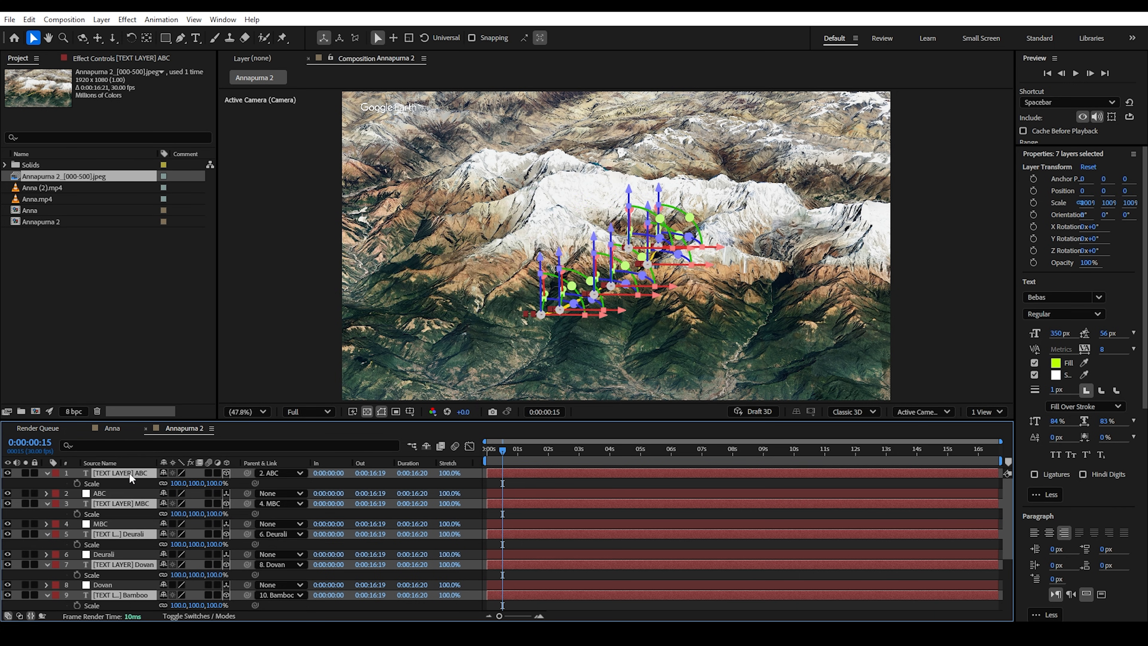
pyautogui.moveTo(480, 448); pyautogui.dragTo(688, 437)
pyautogui.scroll(1, 533, 335)
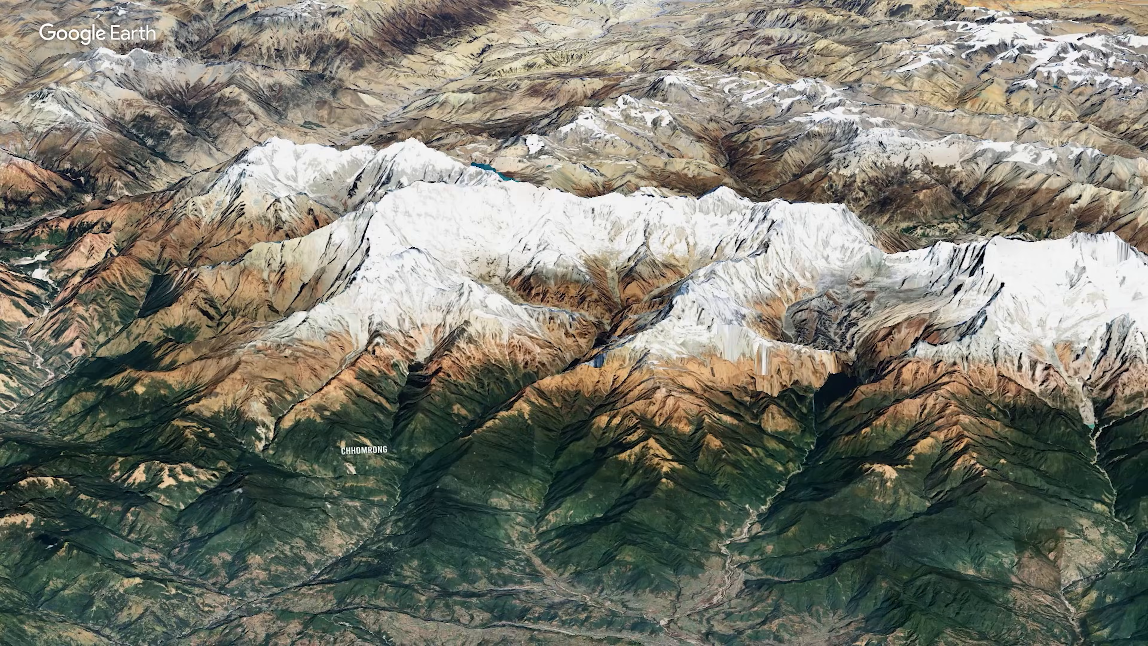